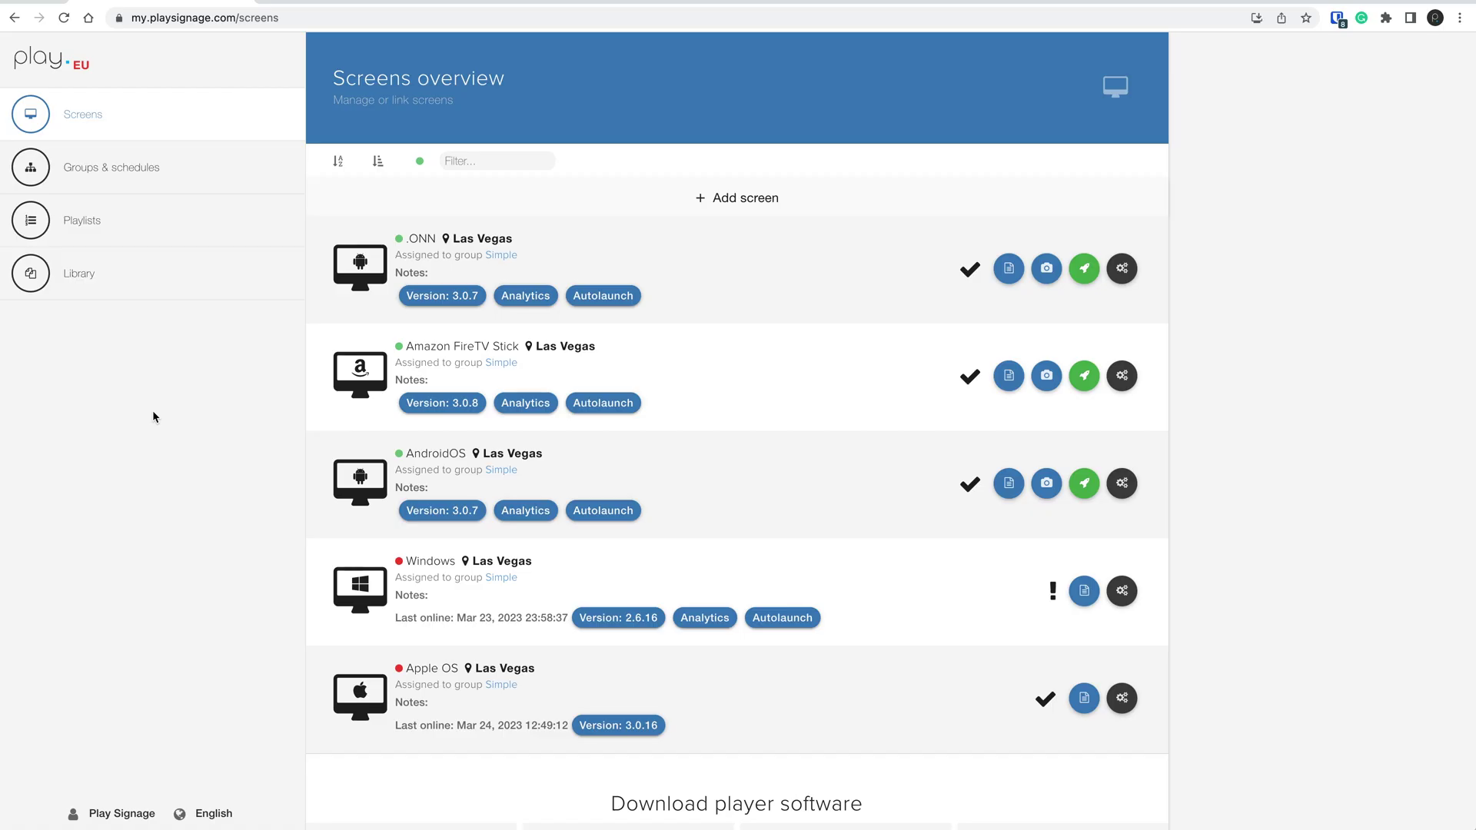
- Open the Playlists page from the left sidebar
{"action": "left_click", "coordinate": [149, 226]}
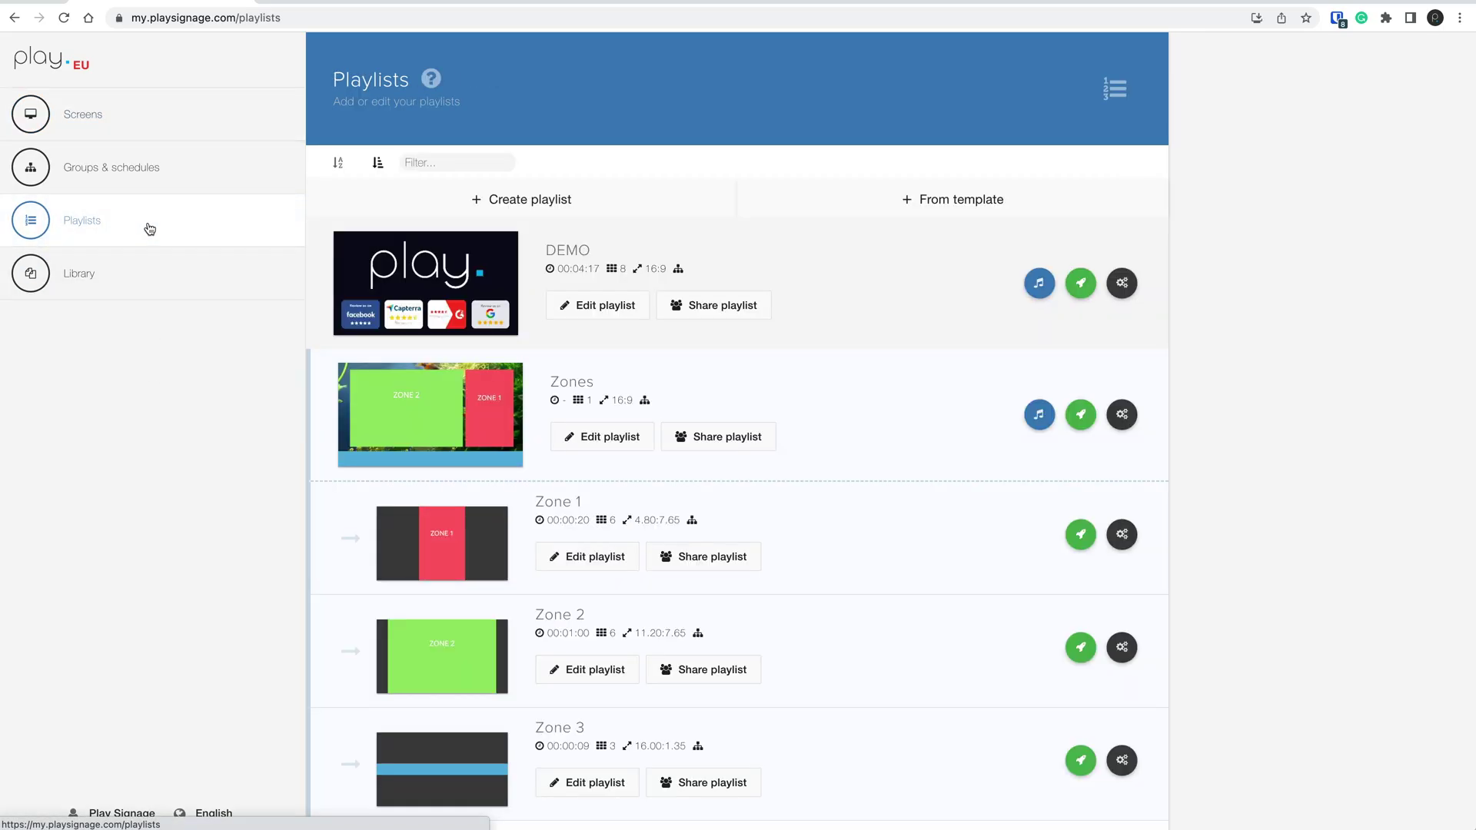
- Add a new slide to DEMO with an HDMI video input stretched to fill the canvas
{"action": "left_click", "coordinate": [503, 246]}
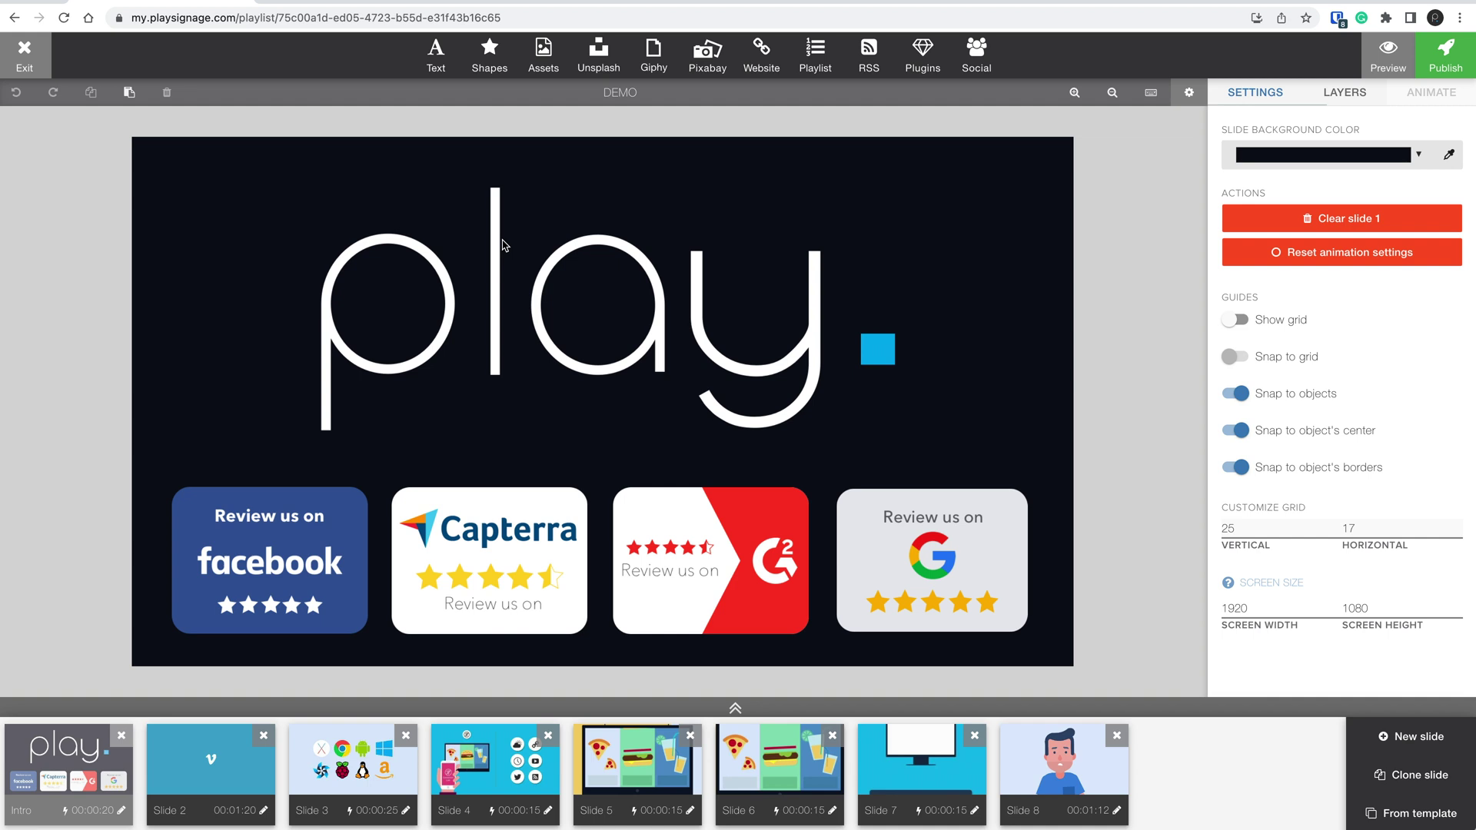
{"action": "left_click", "coordinate": [1414, 740]}
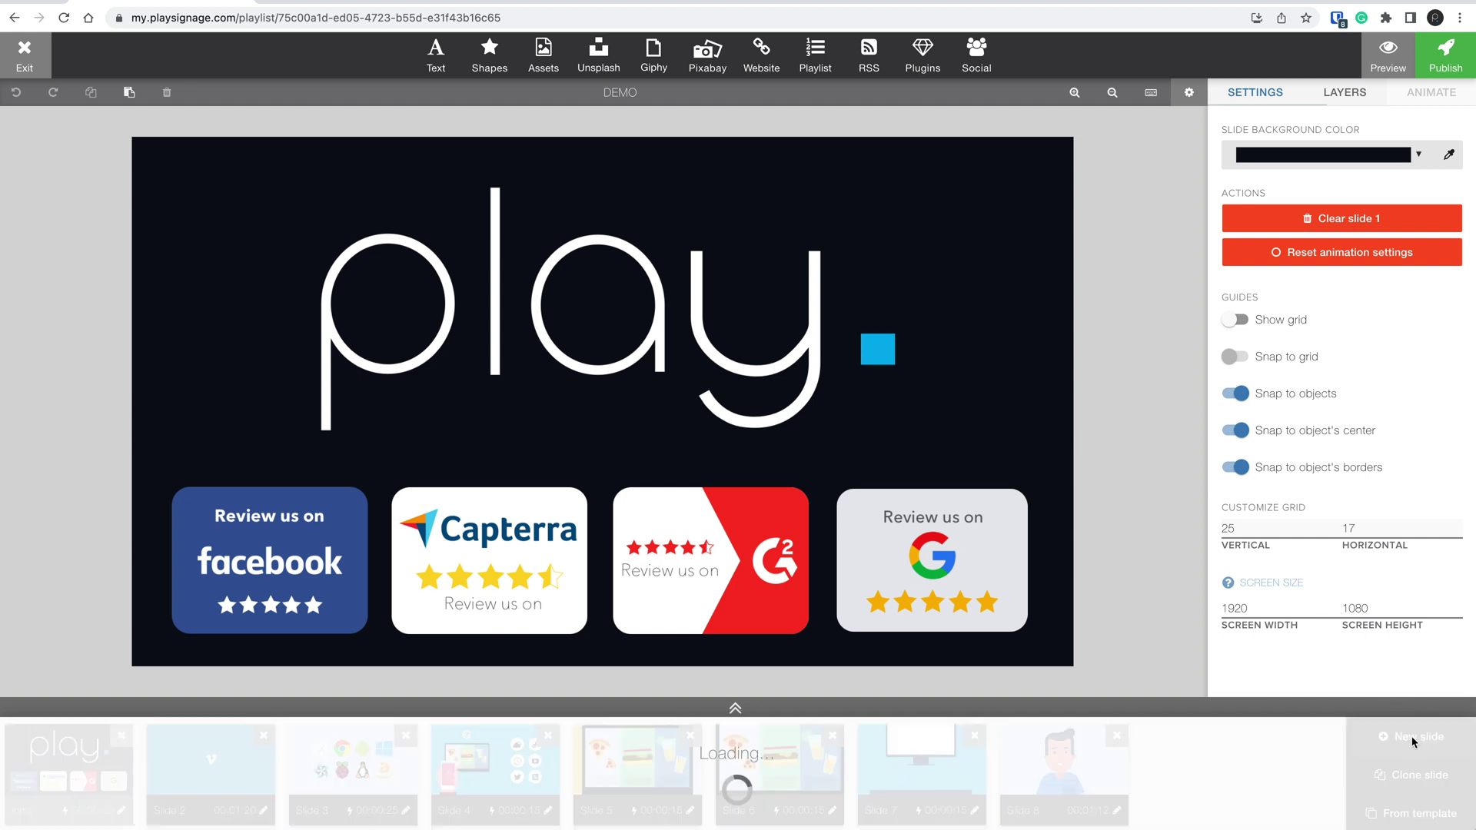
{"action": "left_click", "coordinate": [919, 71]}
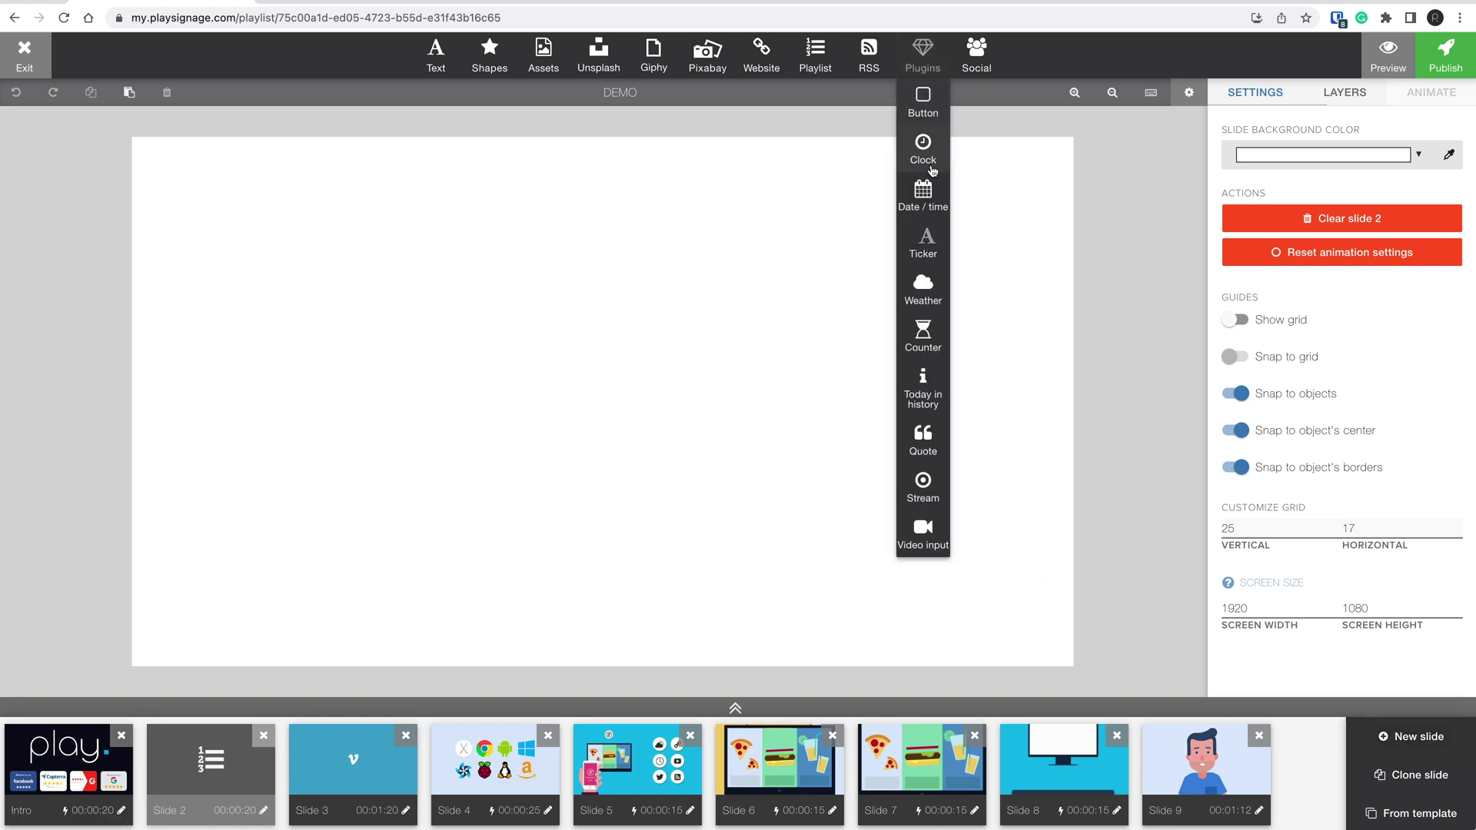
{"action": "left_click", "coordinate": [934, 536]}
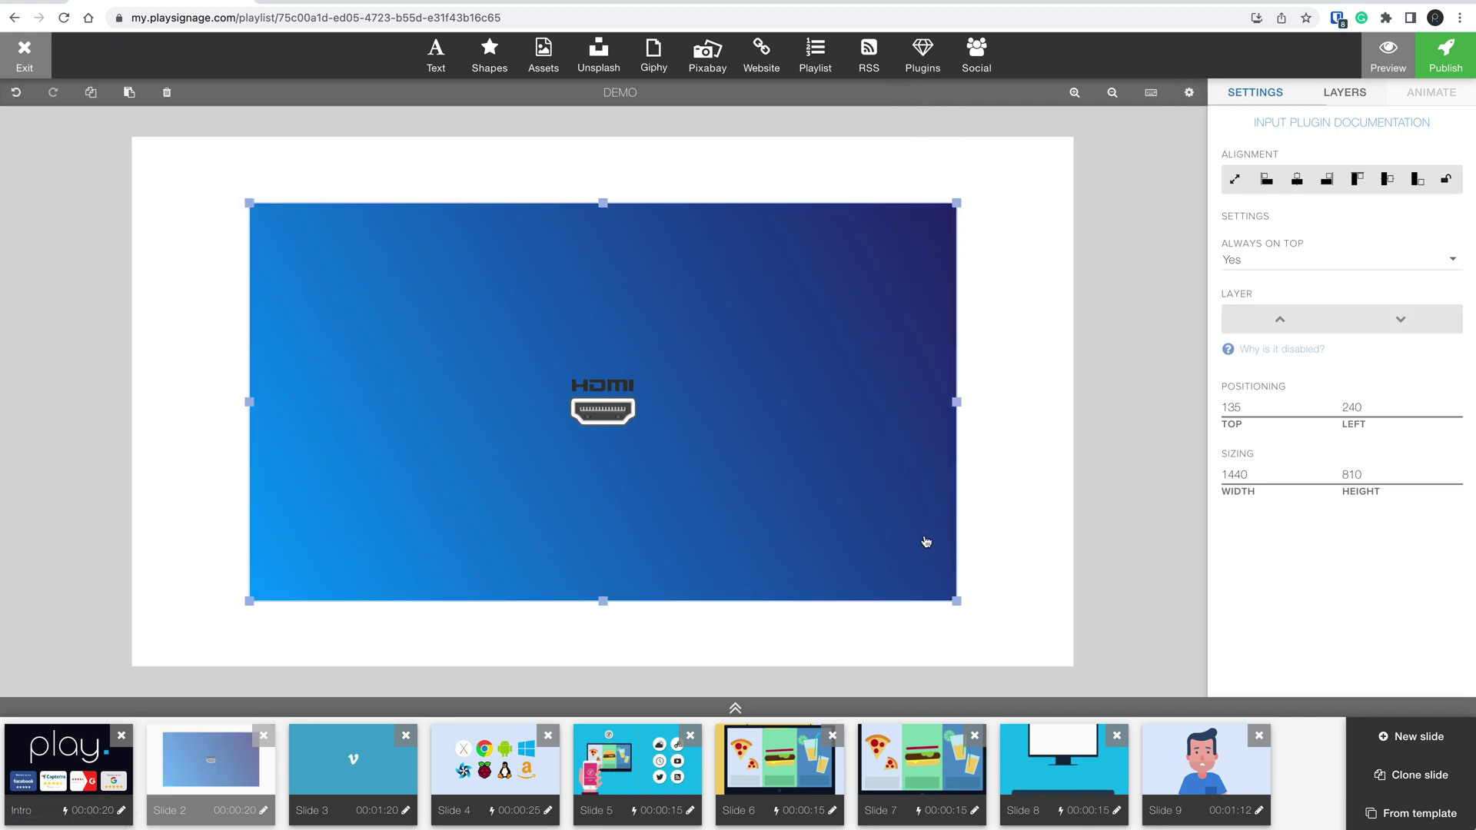
{"action": "left_click", "coordinate": [1234, 181]}
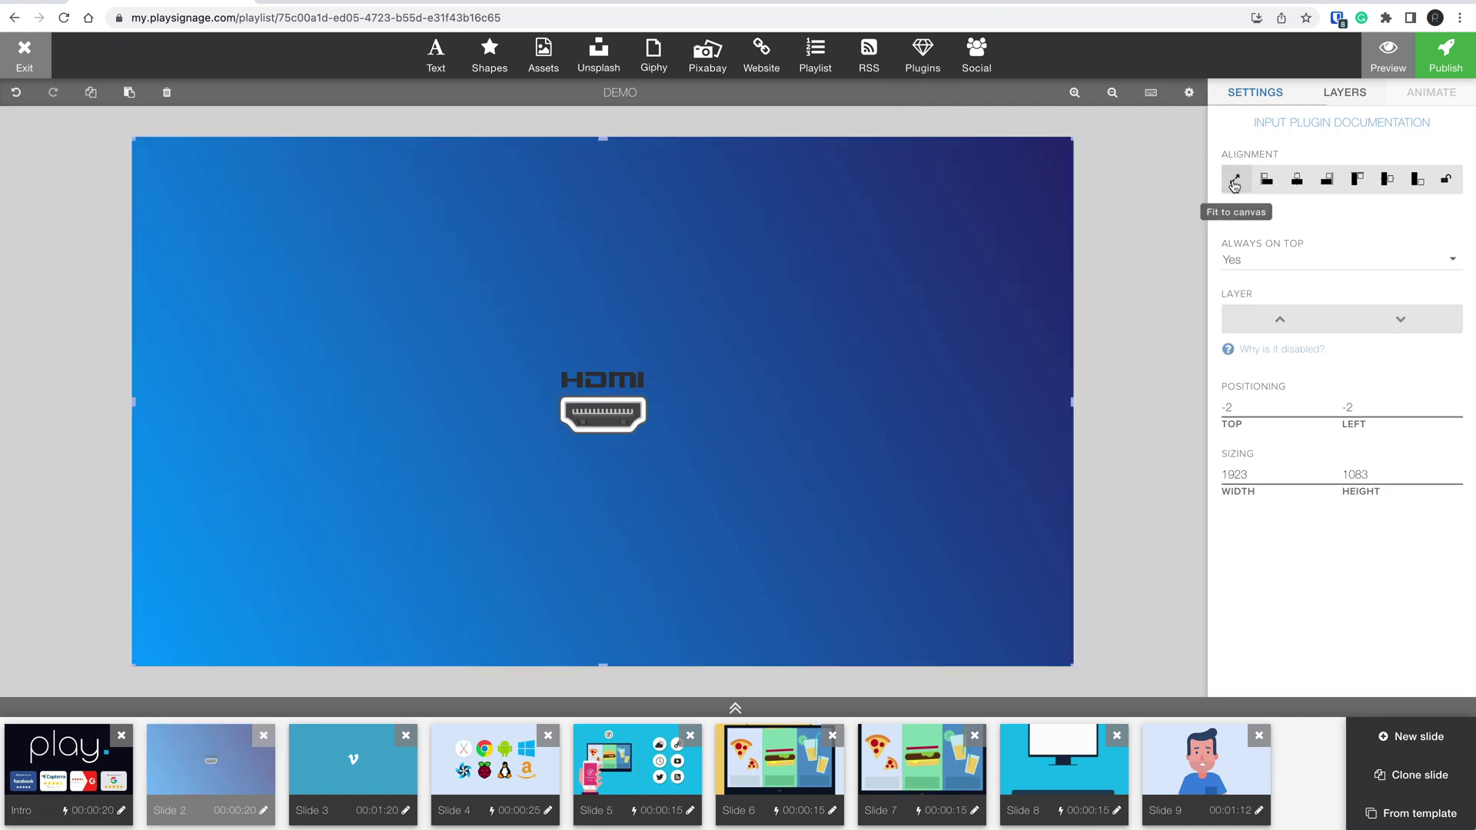
- Save Slide 2's settings and exit the DEMO editor
{"action": "left_click", "coordinate": [263, 810]}
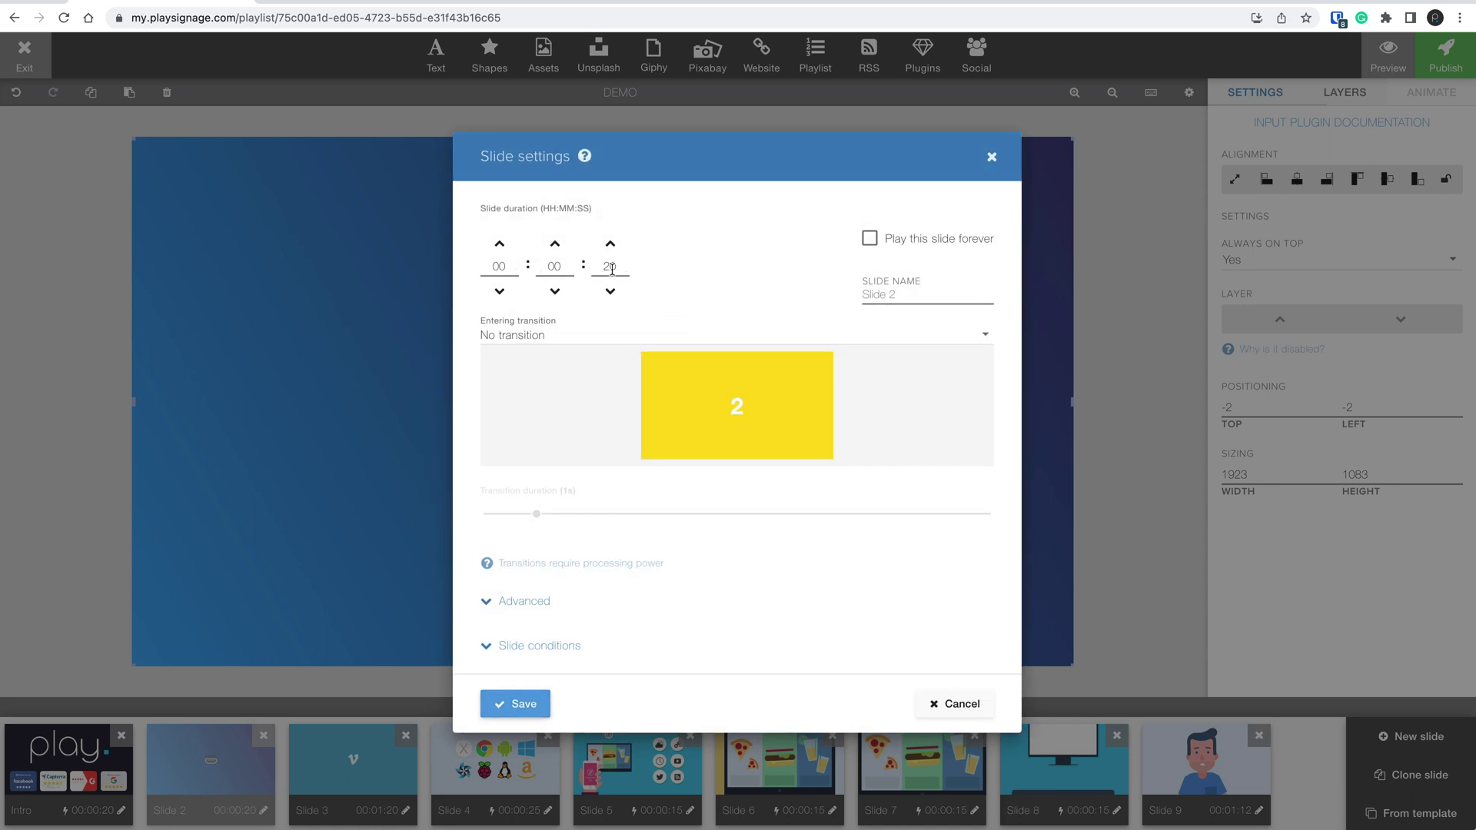
{"action": "left_click", "coordinate": [541, 704]}
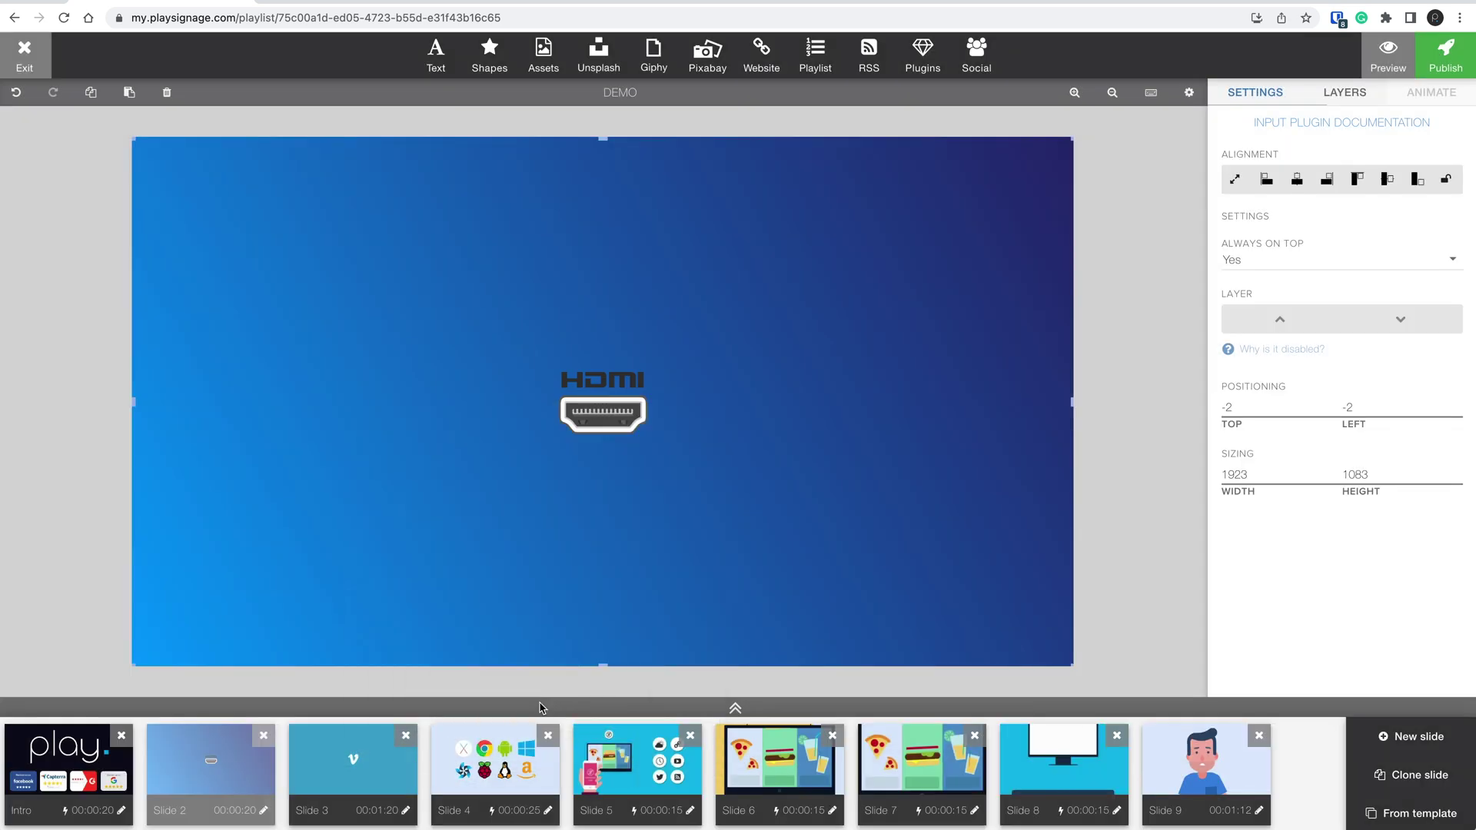
{"action": "left_click", "coordinate": [28, 56]}
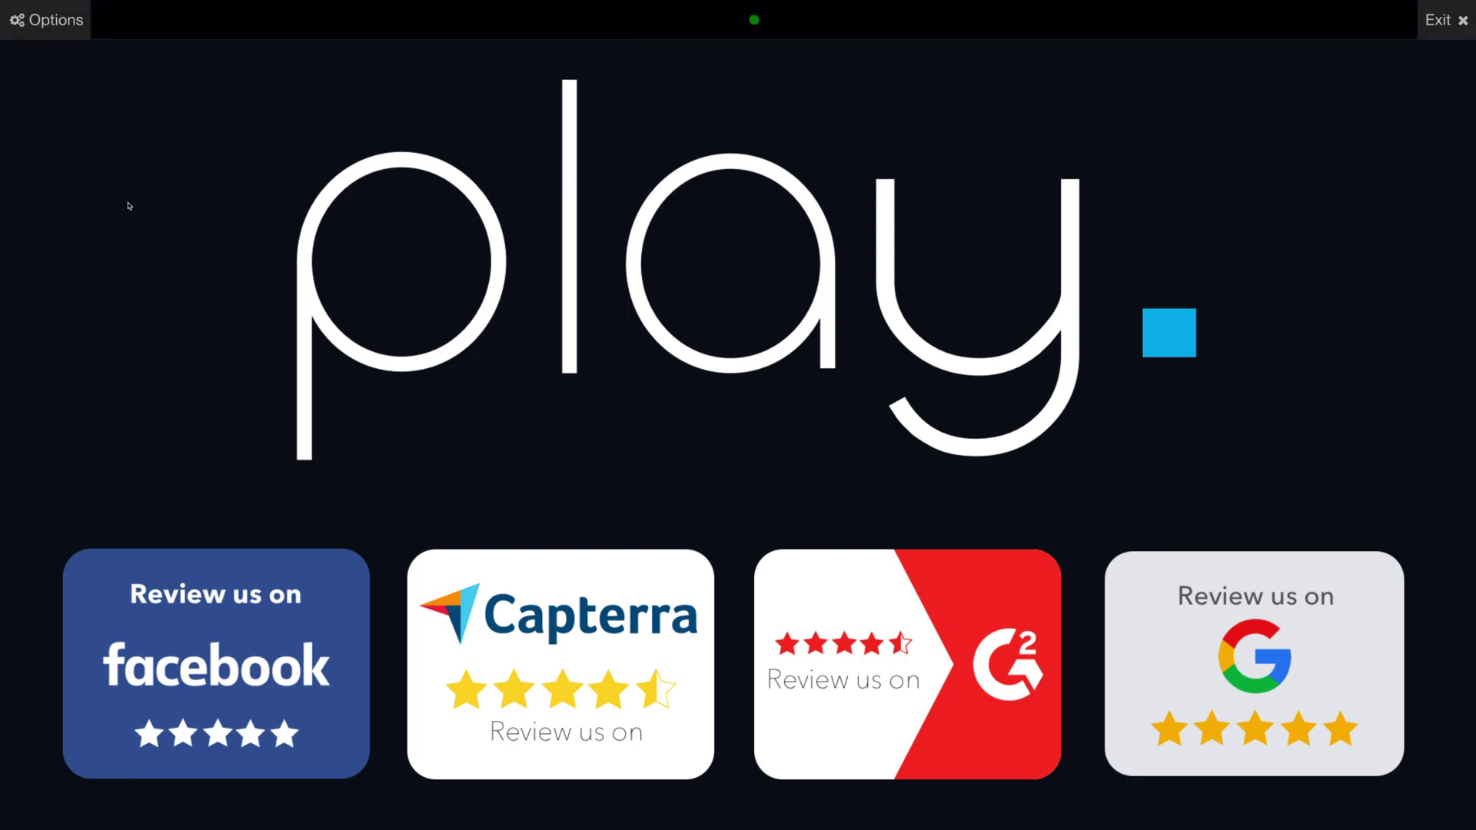
- Set the player's video input source to USB Video at 1920 x 1080, keeping audio input None
{"action": "left_click", "coordinate": [47, 20]}
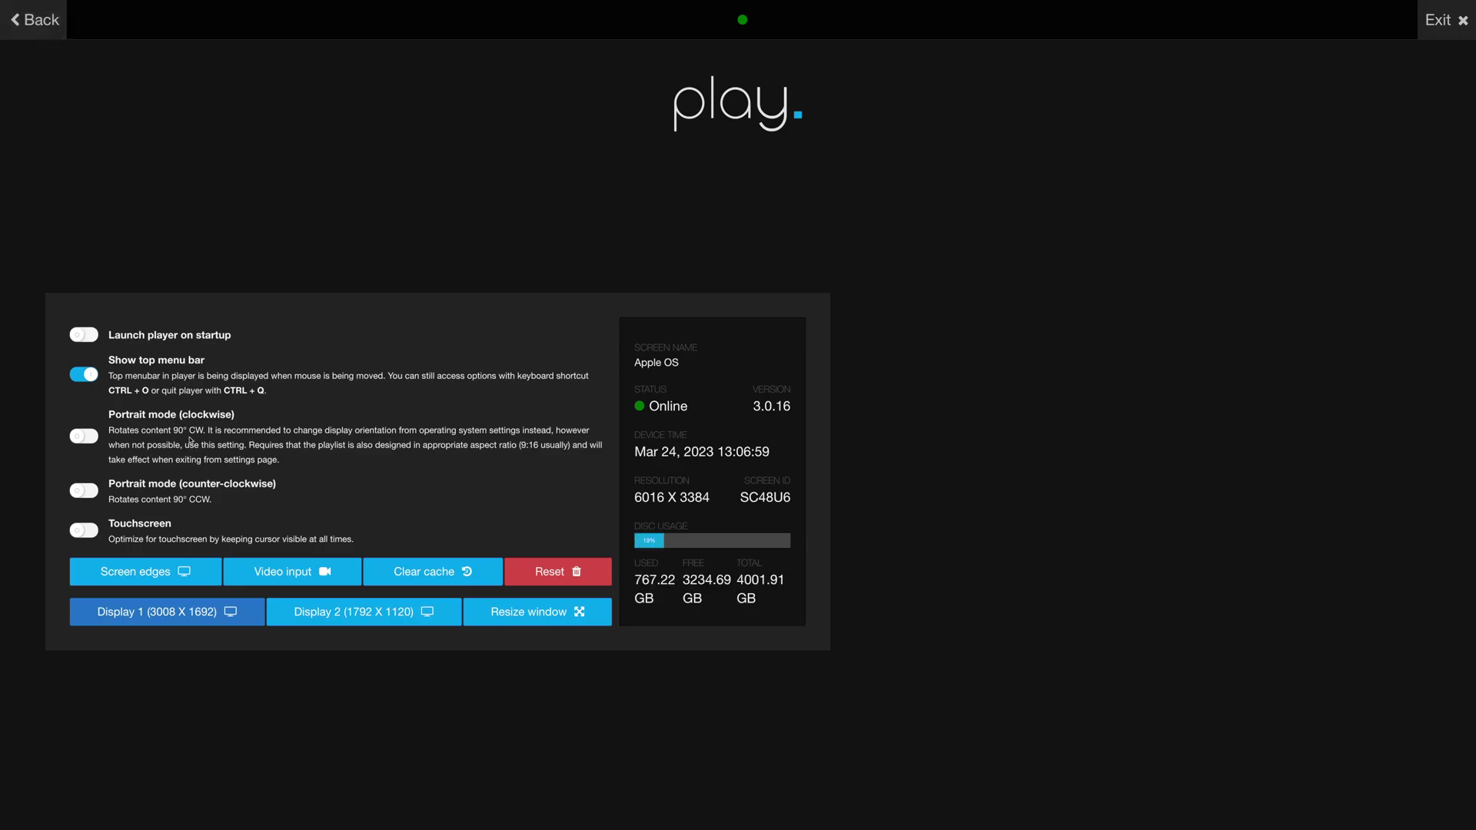
{"action": "left_click", "coordinate": [315, 582]}
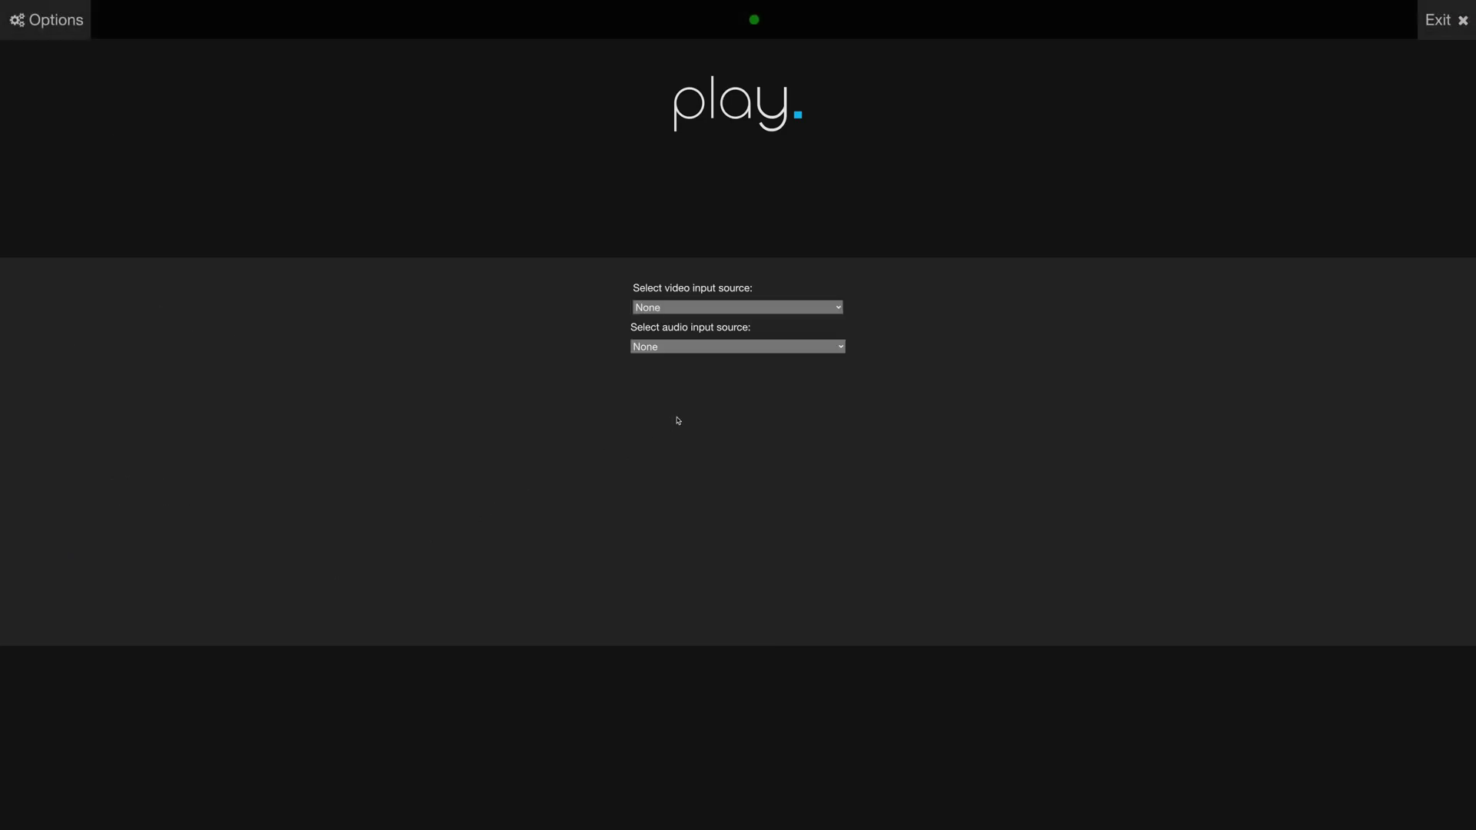
{"action": "left_click", "coordinate": [669, 307]}
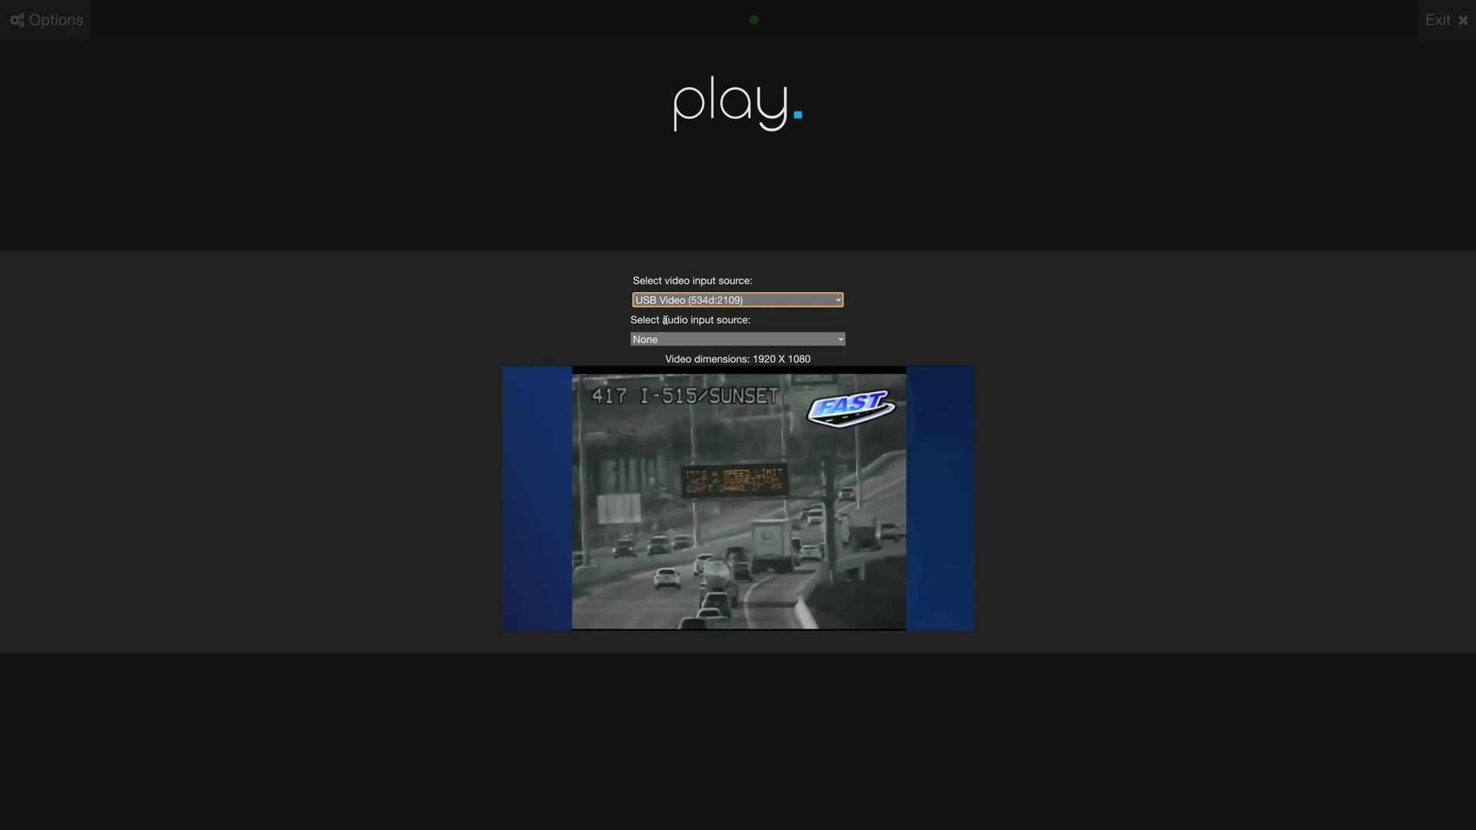
{"action": "left_click", "coordinate": [666, 343]}
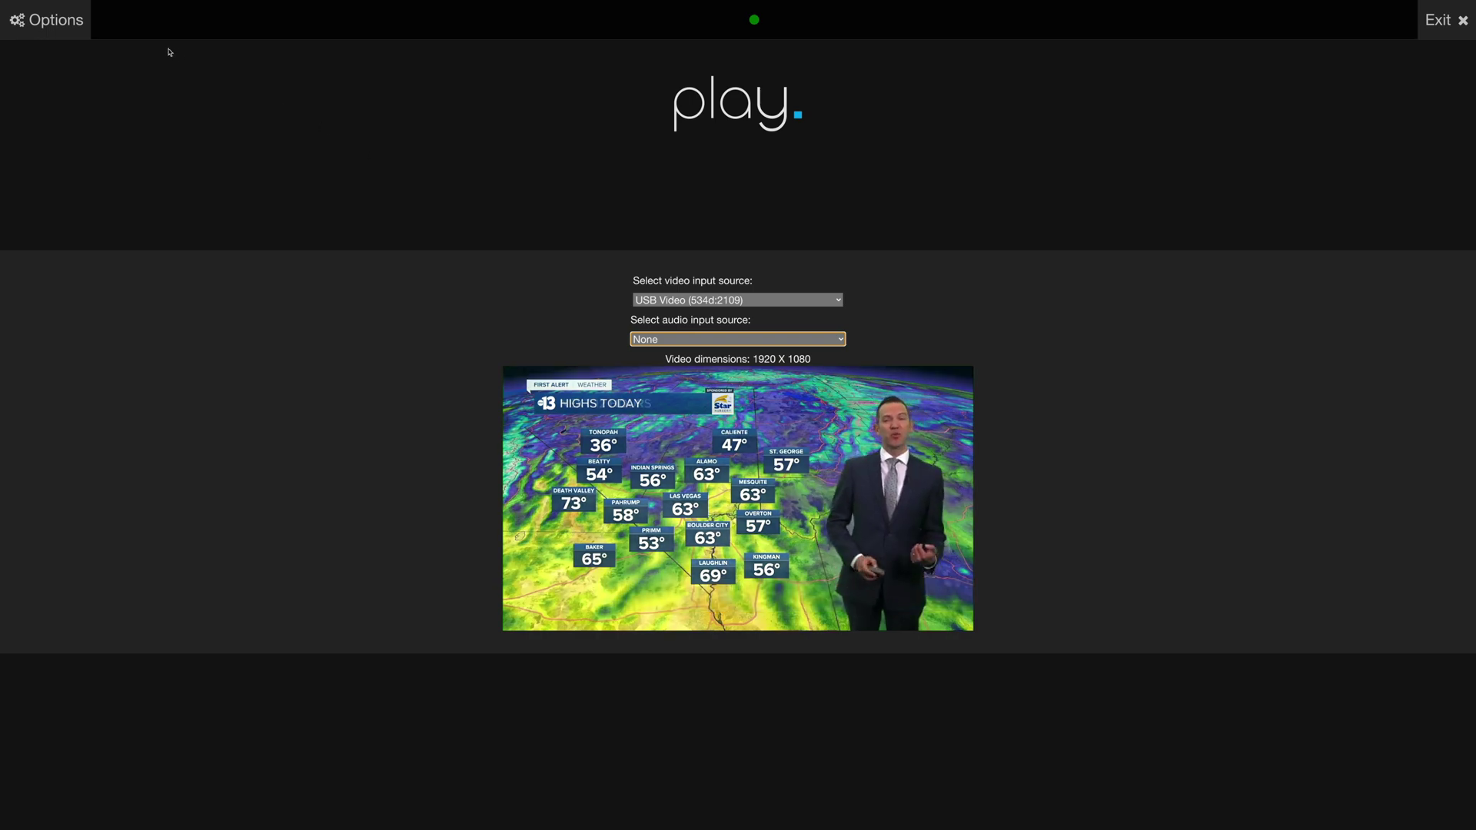
- Return from the video input settings to the player's Options page
{"action": "left_click", "coordinate": [69, 33]}
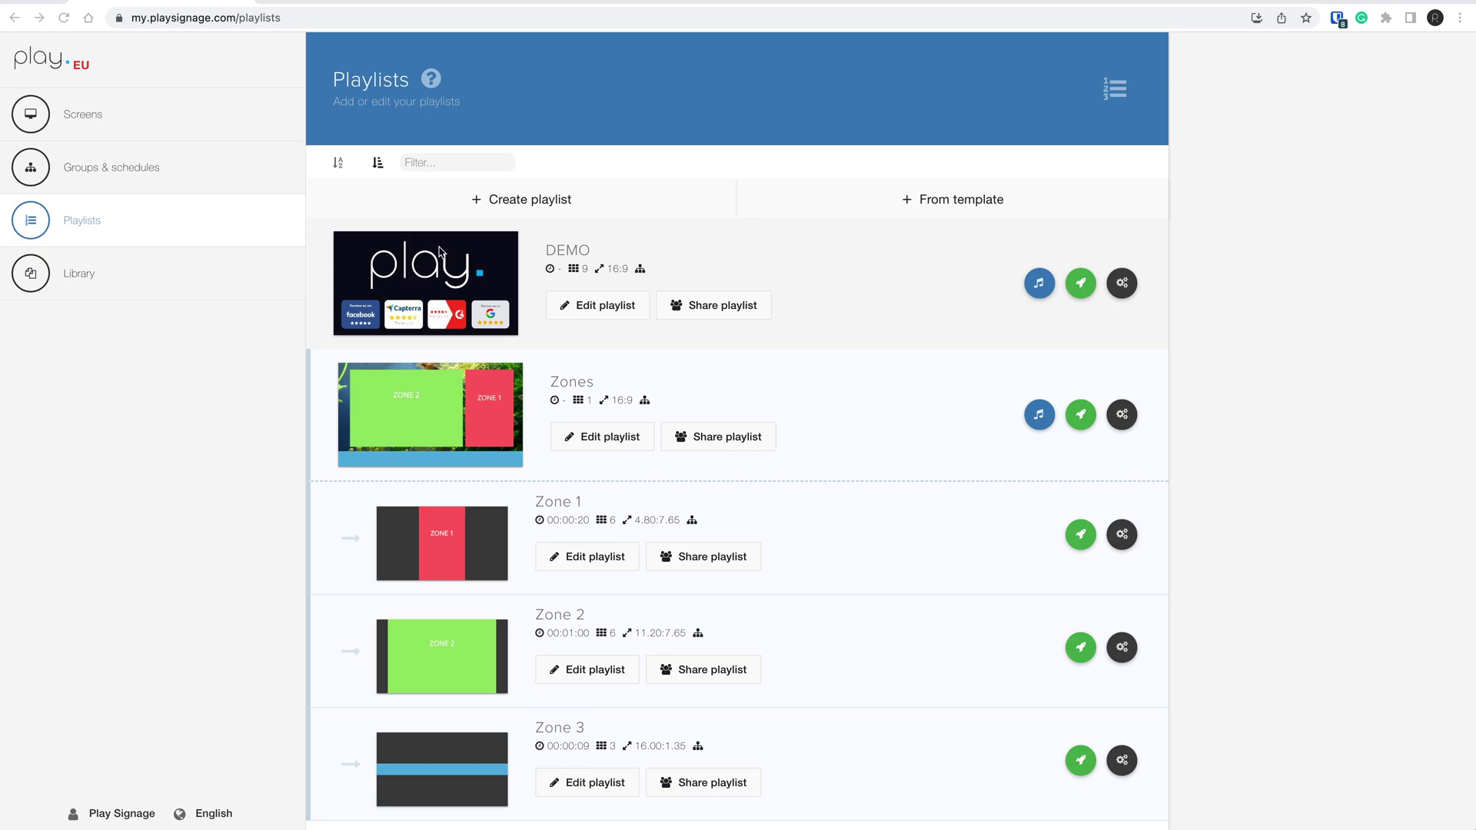
- Create 'Master Playlist' with a custom 1920:1080 resolution
{"action": "left_click", "coordinate": [539, 202]}
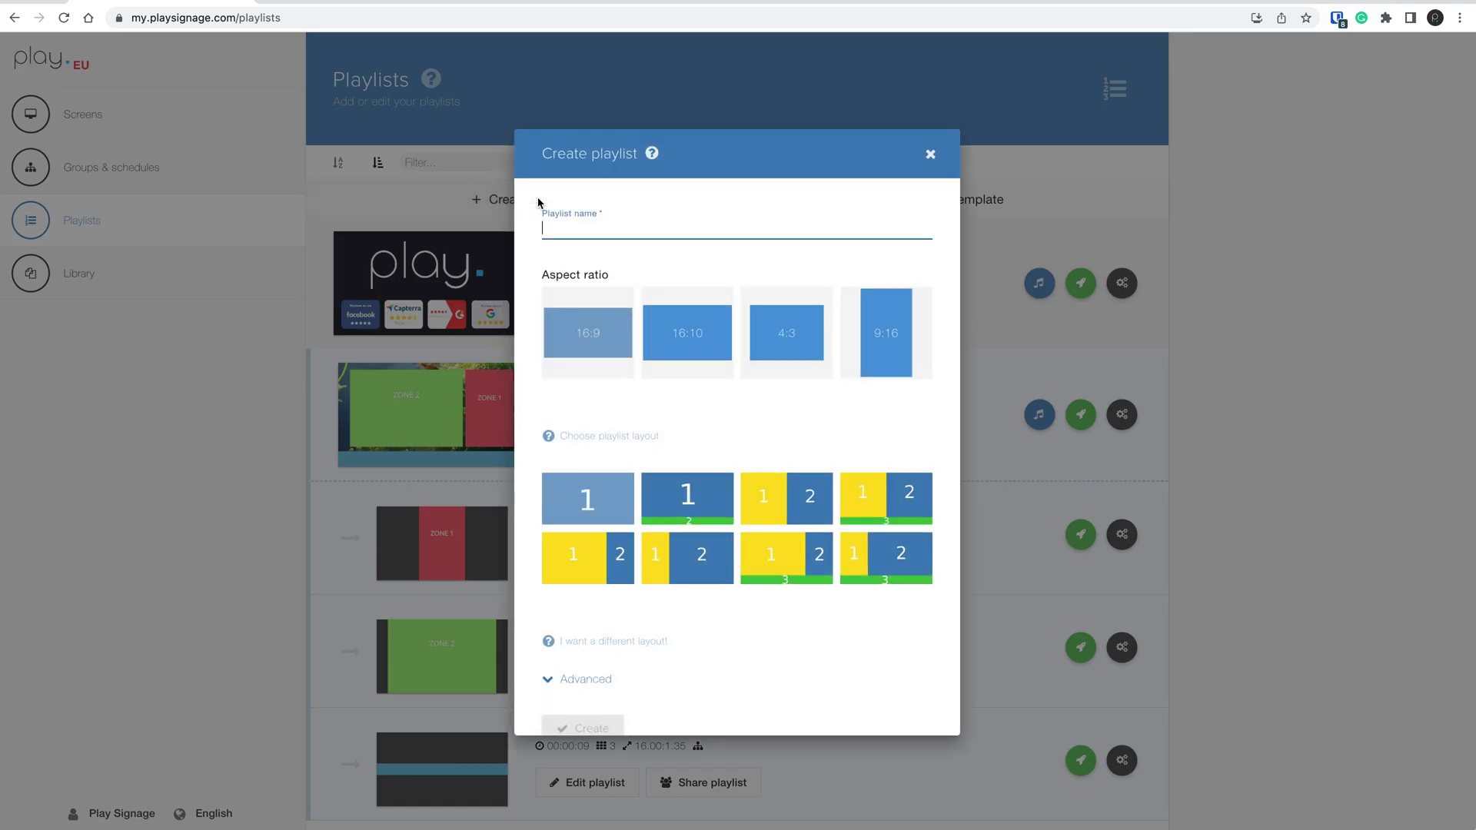
{"action": "type", "text": "Master "}
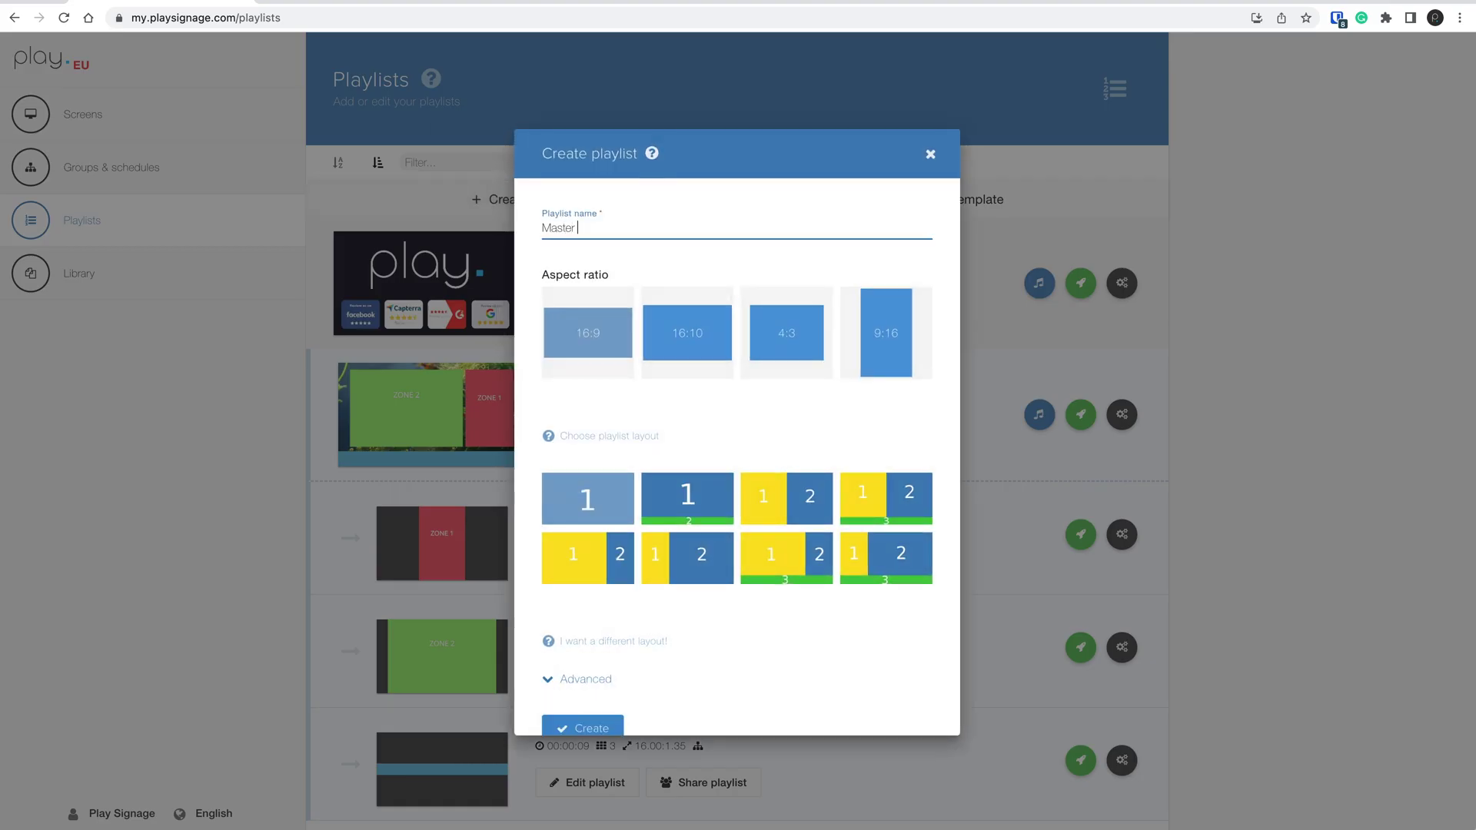
{"action": "type", "text": "Playlist"}
{"action": "scroll", "coordinate": [625, 647], "scroll_direction": "down", "scroll_amount": 1}
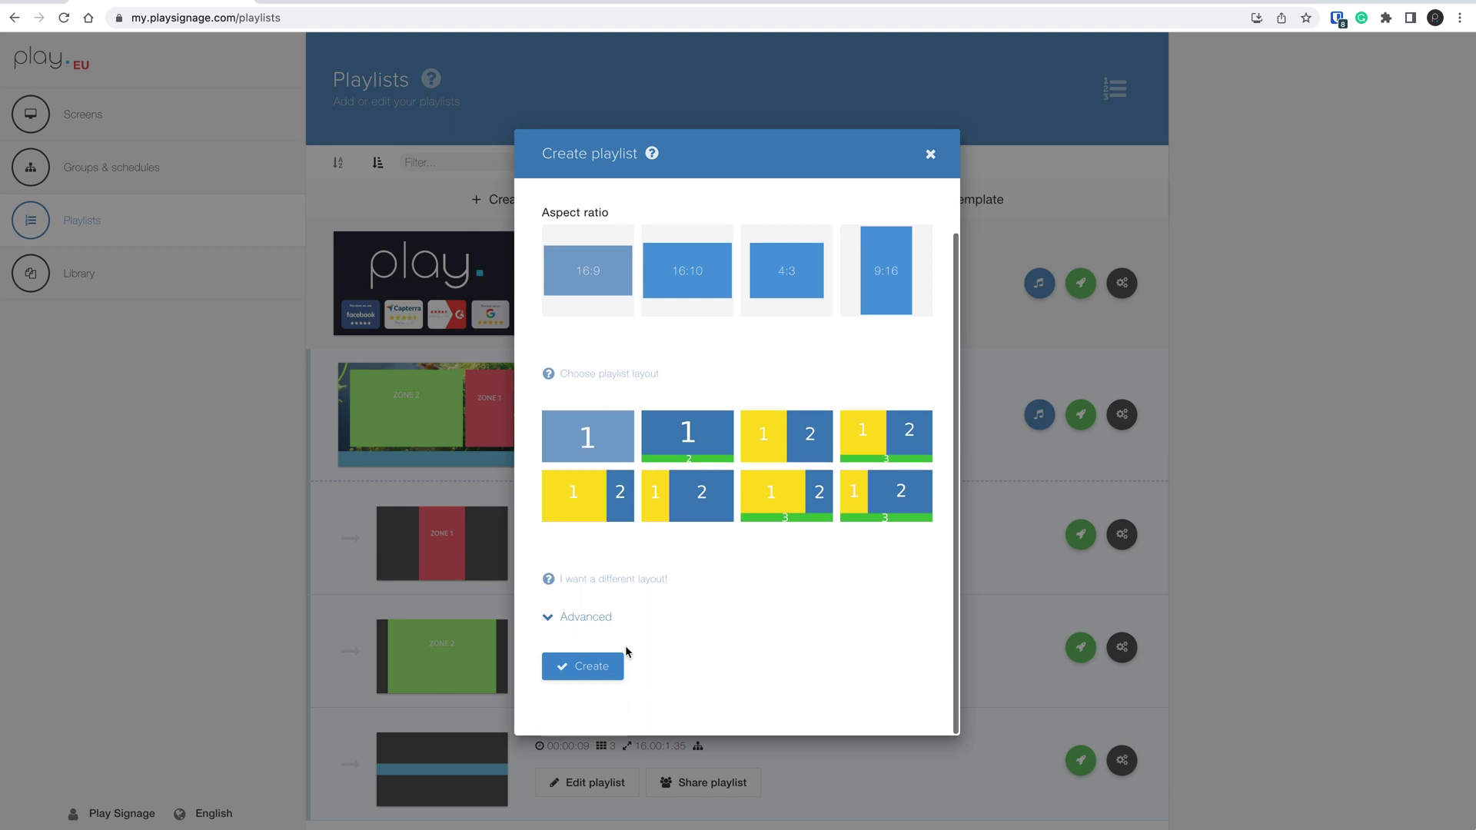
{"action": "left_click", "coordinate": [589, 620]}
{"action": "type", "text": "1920"}
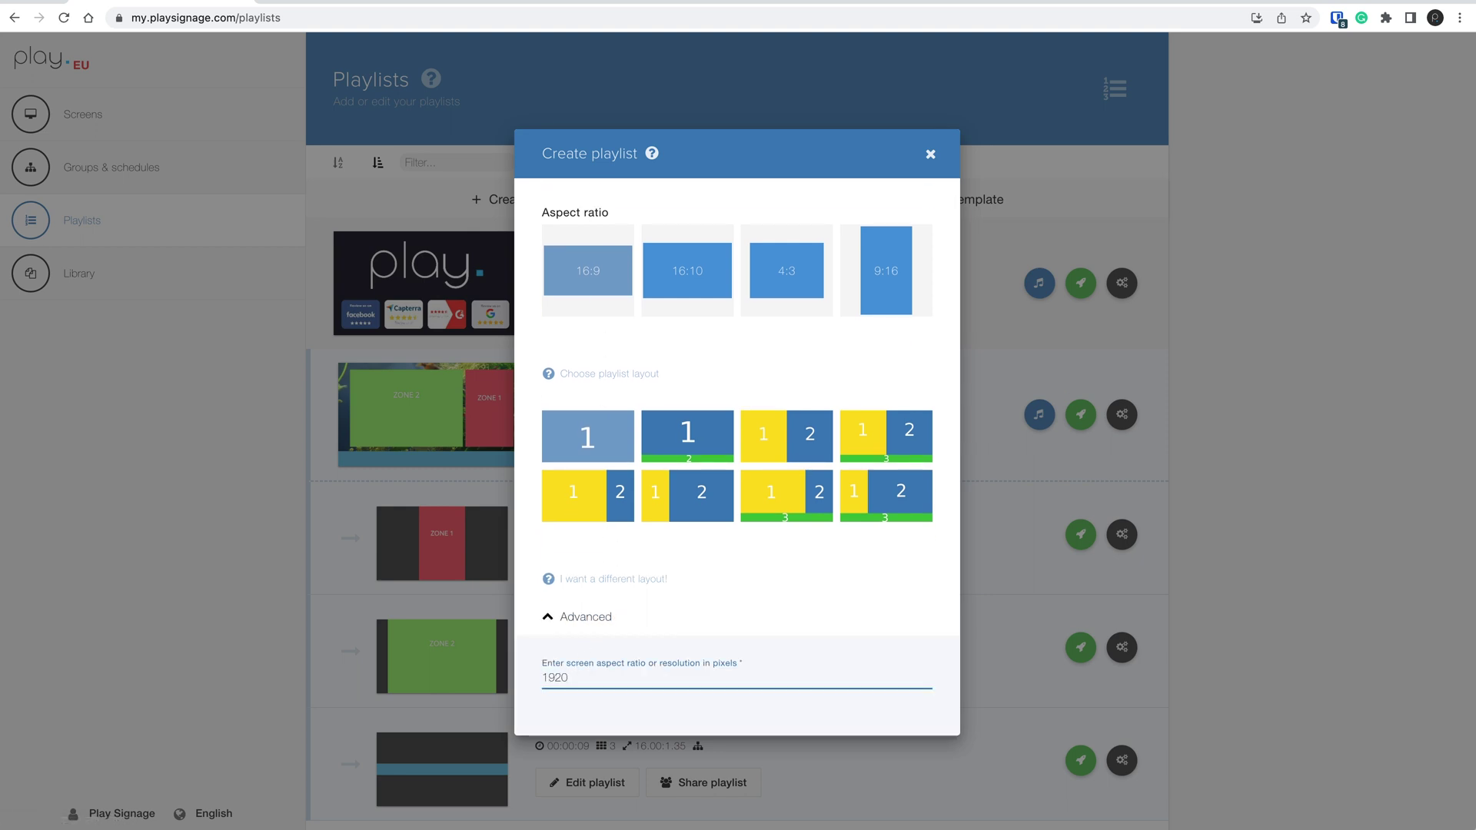
{"action": "type", "text": ":1080"}
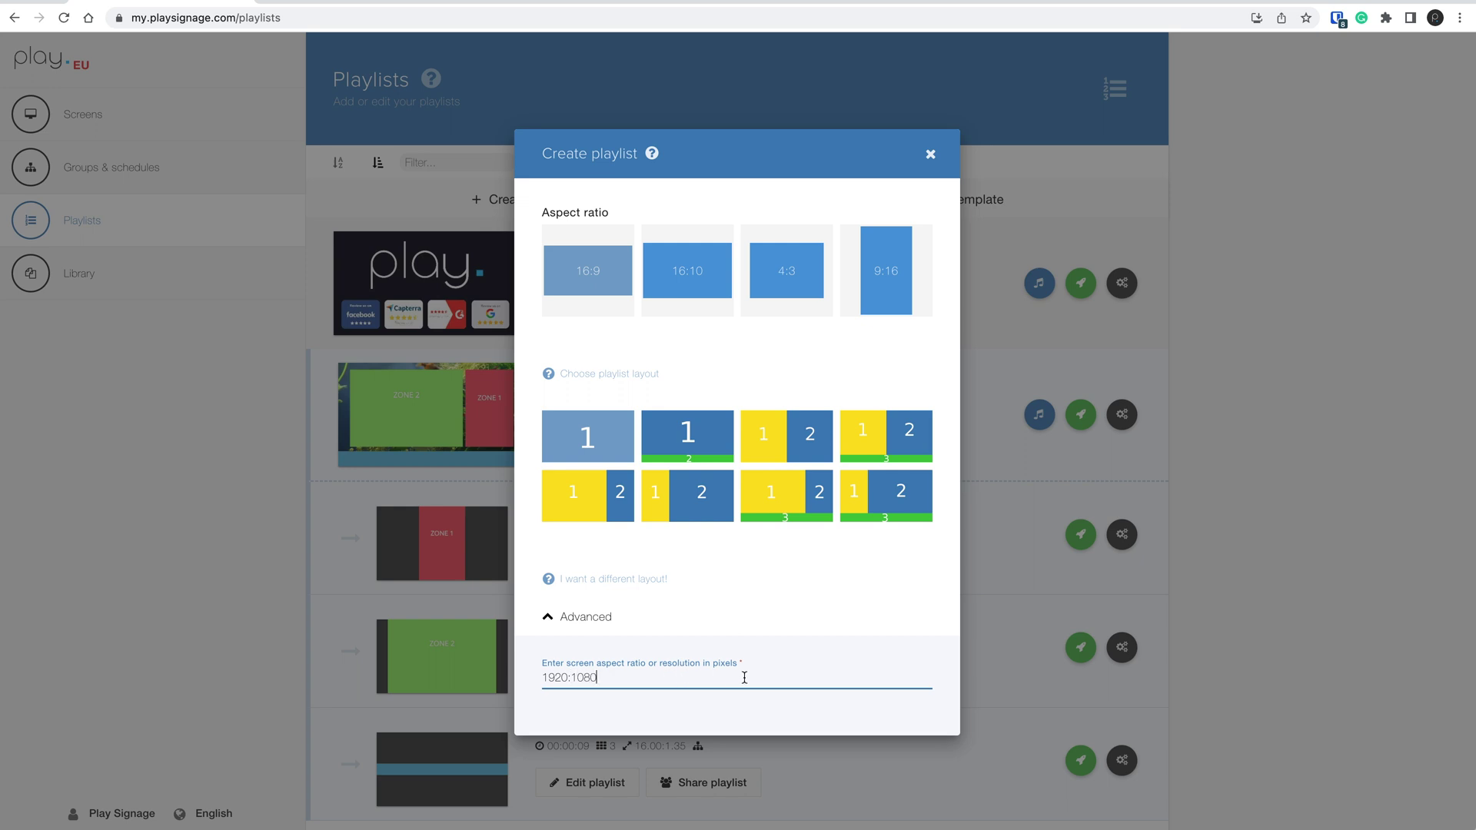
{"action": "scroll", "coordinate": [744, 677], "scroll_direction": "down", "scroll_amount": 3}
{"action": "left_click", "coordinate": [584, 667]}
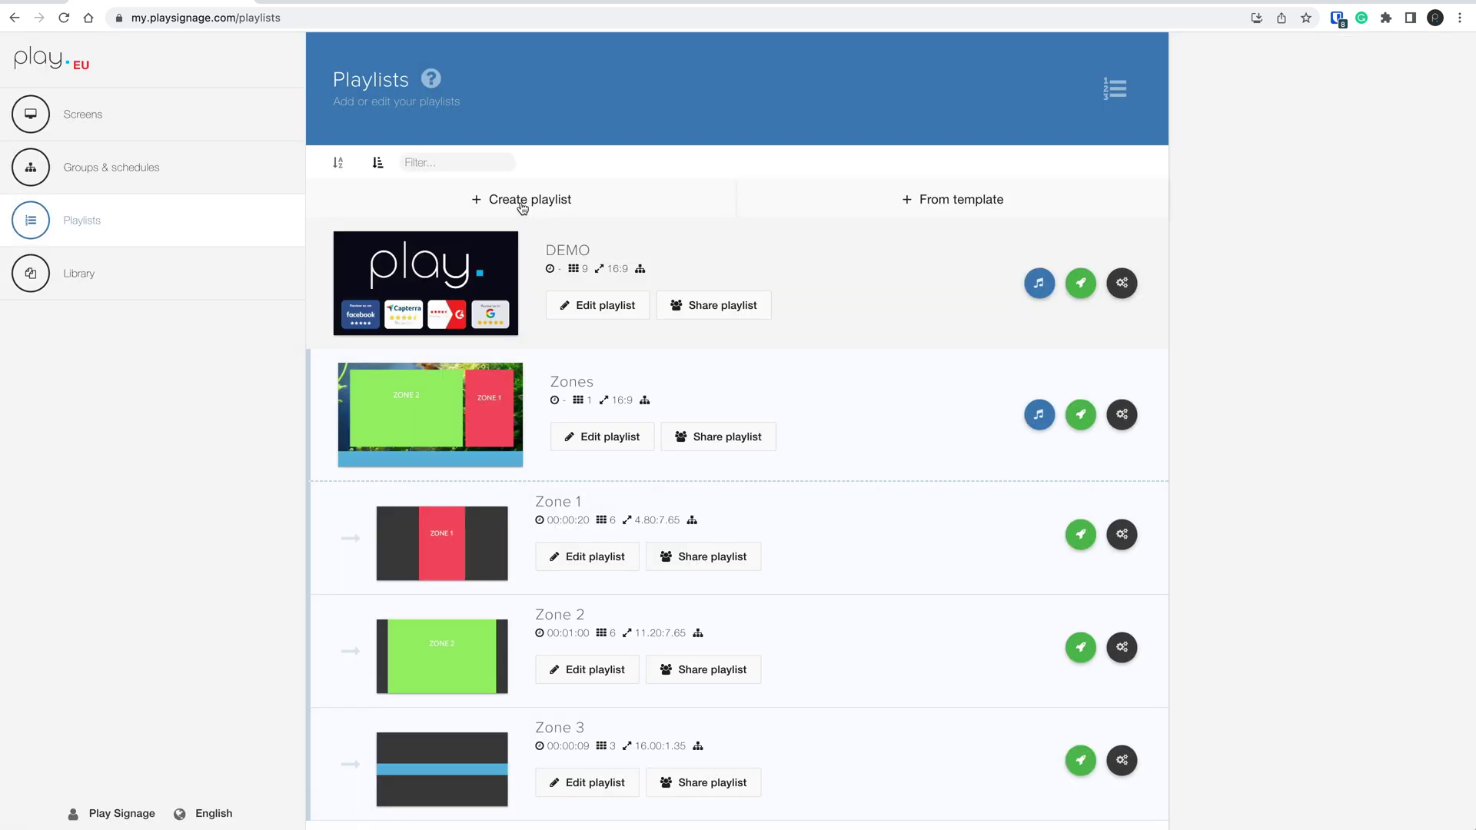
- Create the left-zone playlist 'Landscape' at 960:1080, replacing the 16:9 ratio
{"action": "left_click", "coordinate": [522, 206]}
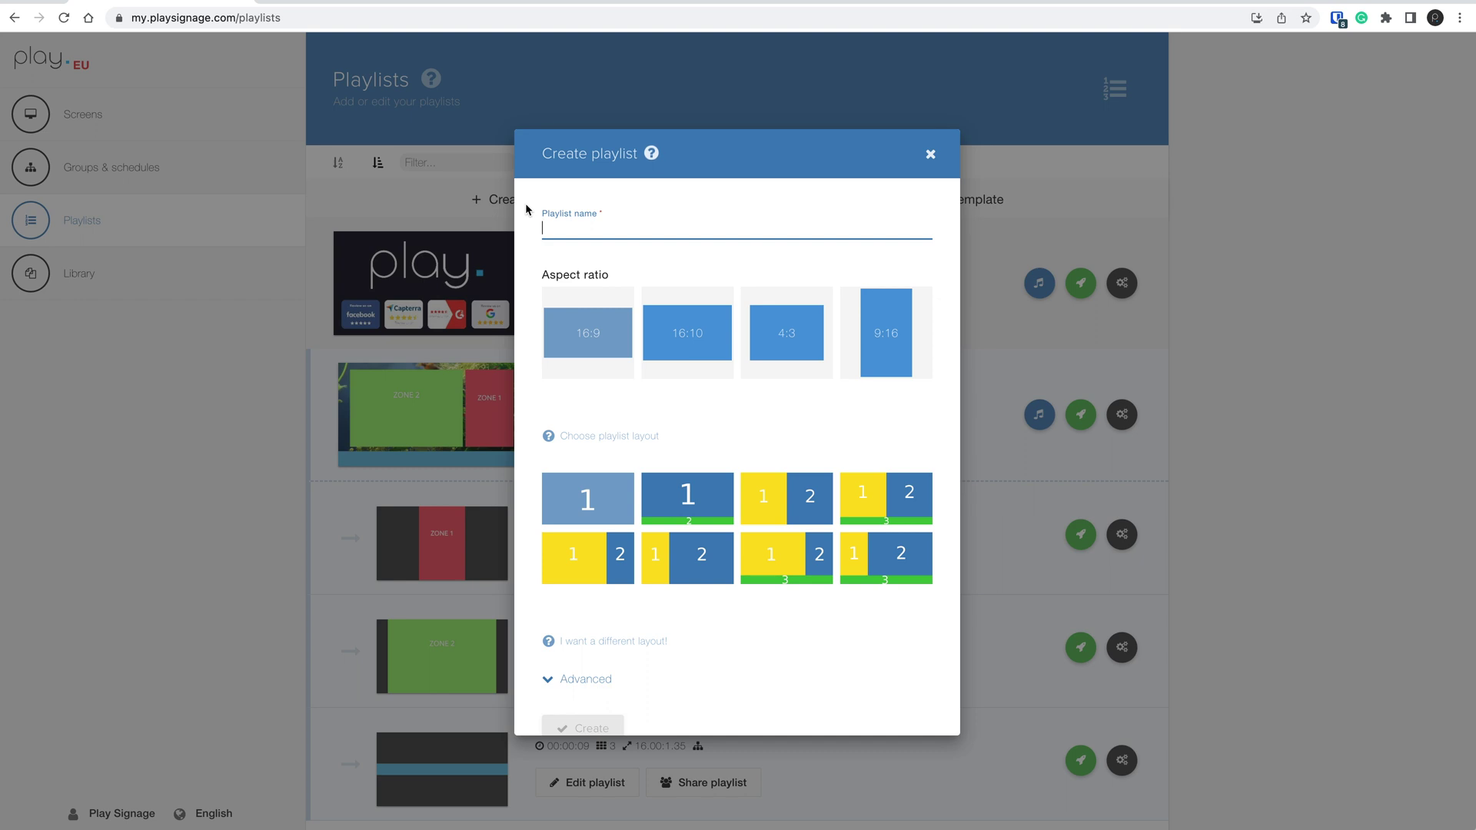
{"action": "type", "text": "Landscape"}
{"action": "left_click", "coordinate": [596, 644]}
{"action": "left_click_drag", "start_coordinate": [565, 678], "coordinate": [533, 683]}
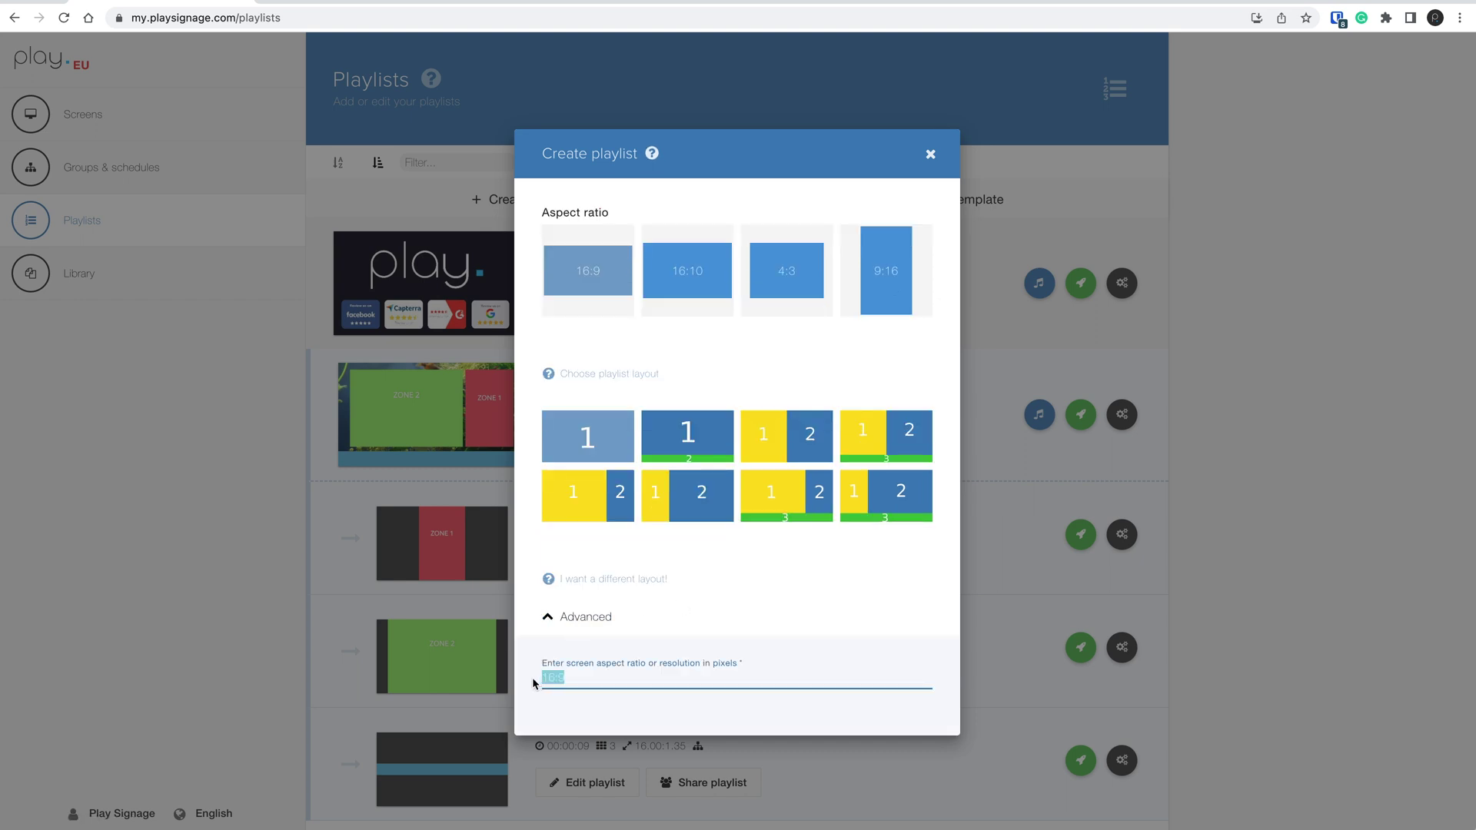
{"action": "type", "text": "960:1080"}
{"action": "scroll", "coordinate": [784, 618], "scroll_direction": "down", "scroll_amount": 3}
{"action": "left_click", "coordinate": [610, 666]}
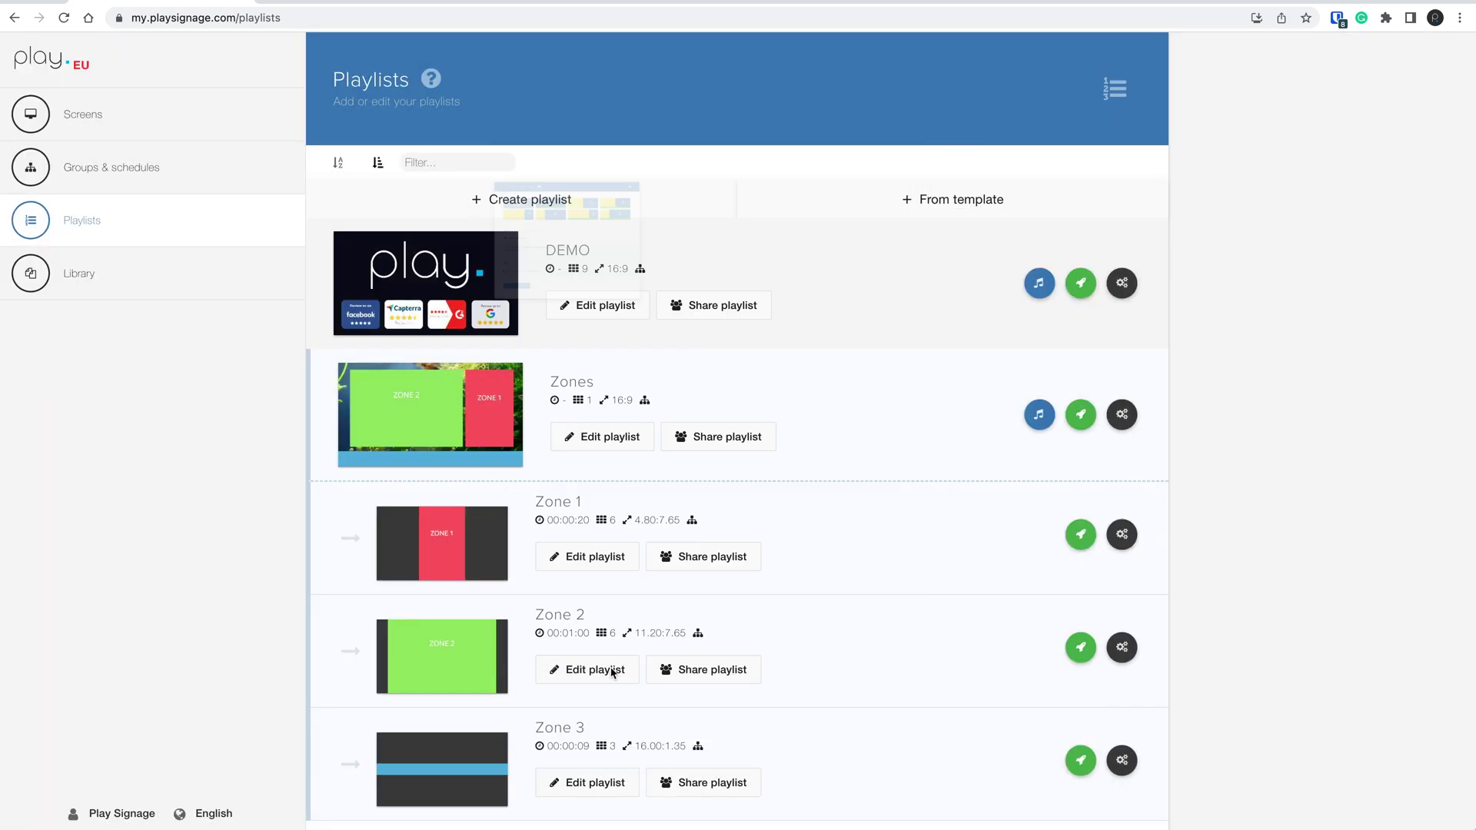
- Create 'Right Top Playlist' with a 960:540 resolution
{"action": "left_click", "coordinate": [559, 203]}
{"action": "type", "text": "Righ"}
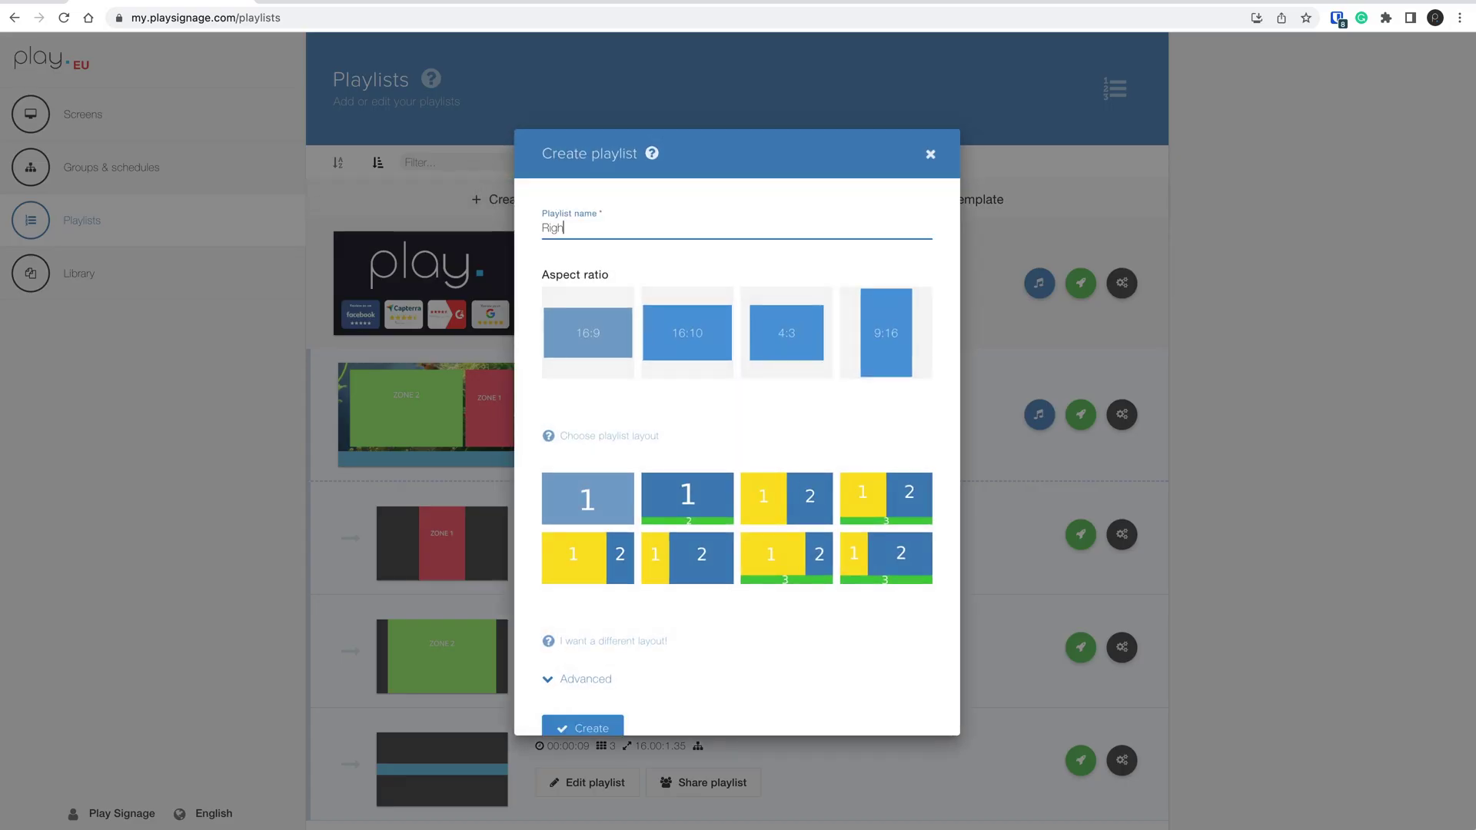
{"action": "type", "text": "t Top Playlist"}
{"action": "scroll", "coordinate": [584, 430], "scroll_direction": "down", "scroll_amount": 2}
{"action": "left_click", "coordinate": [585, 614]}
{"action": "scroll", "coordinate": [586, 561], "scroll_direction": "down", "scroll_amount": 3}
{"action": "left_click", "coordinate": [702, 517]}
{"action": "type", "text": "960:"}
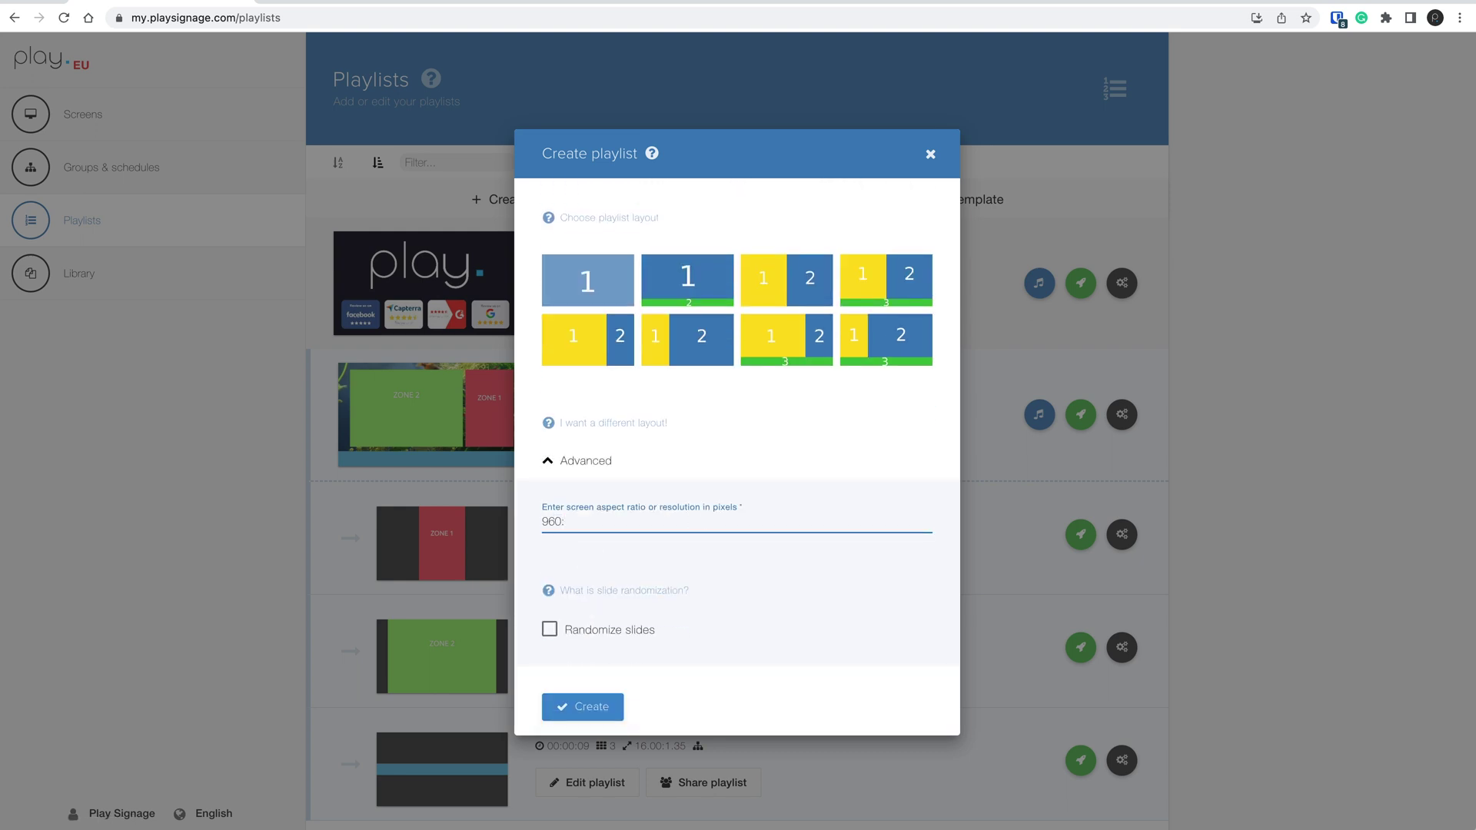
{"action": "type", "text": "540"}
{"action": "left_click", "coordinate": [597, 712]}
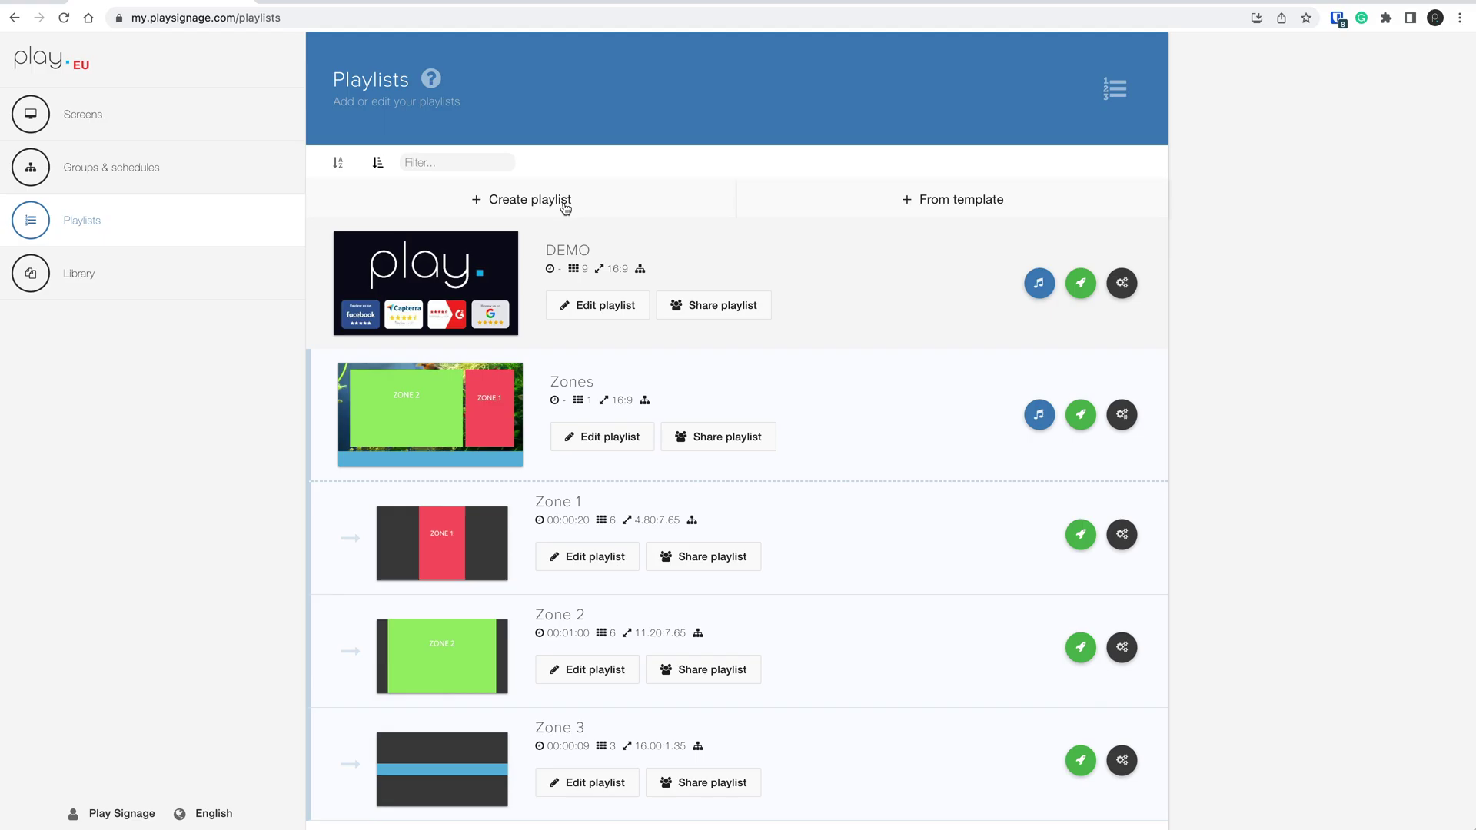
- Create the right-lower playlist 'Right Lower Right' at 960:540, overwriting 16:9
{"action": "left_click", "coordinate": [561, 200]}
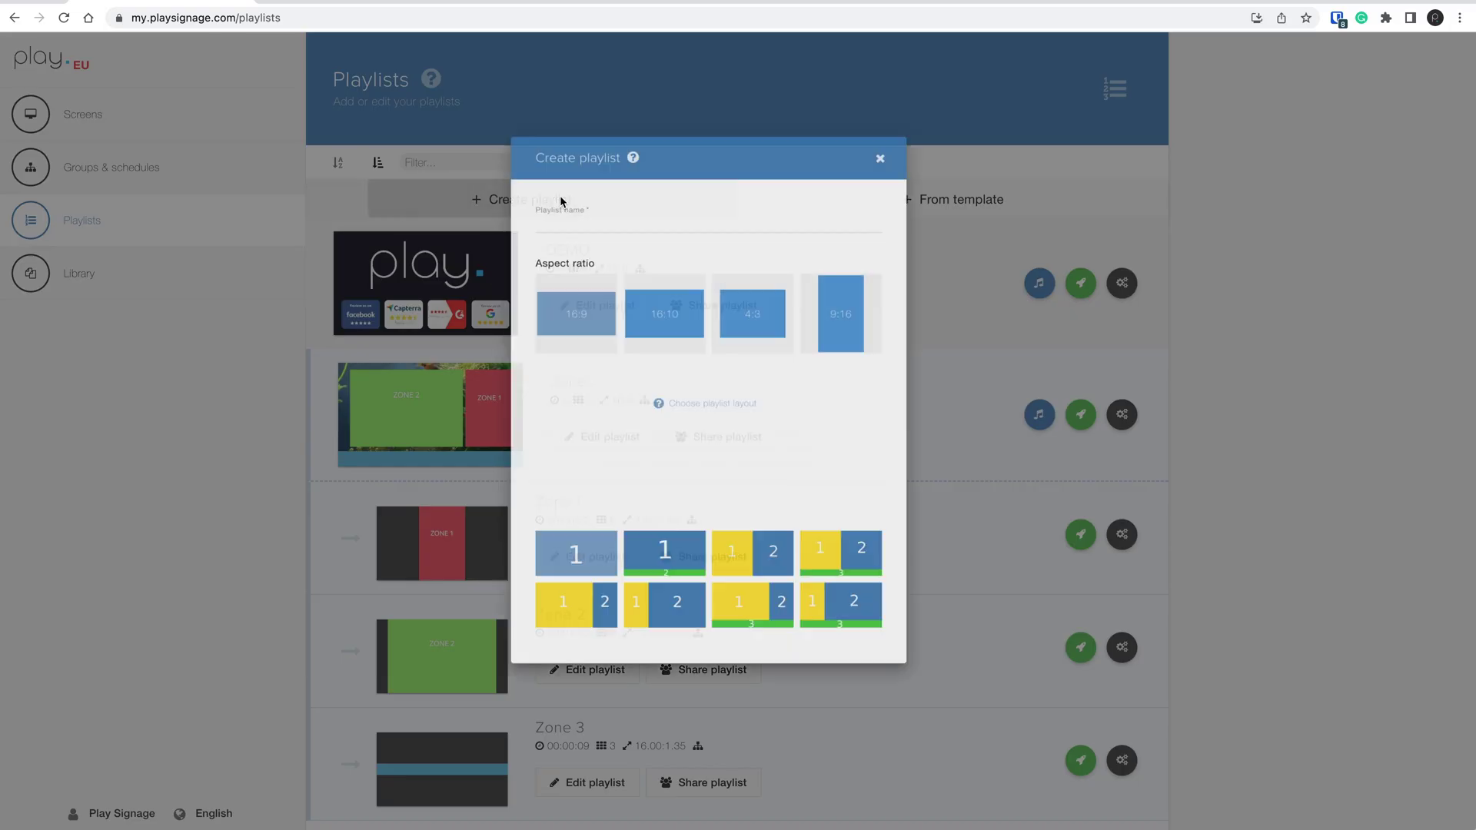
{"action": "type", "text": "Right Lower Right"}
{"action": "scroll", "coordinate": [589, 626], "scroll_direction": "down", "scroll_amount": 1}
{"action": "left_click", "coordinate": [588, 624]}
{"action": "triple_click", "coordinate": [781, 672]}
{"action": "type", "text": "960:540"}
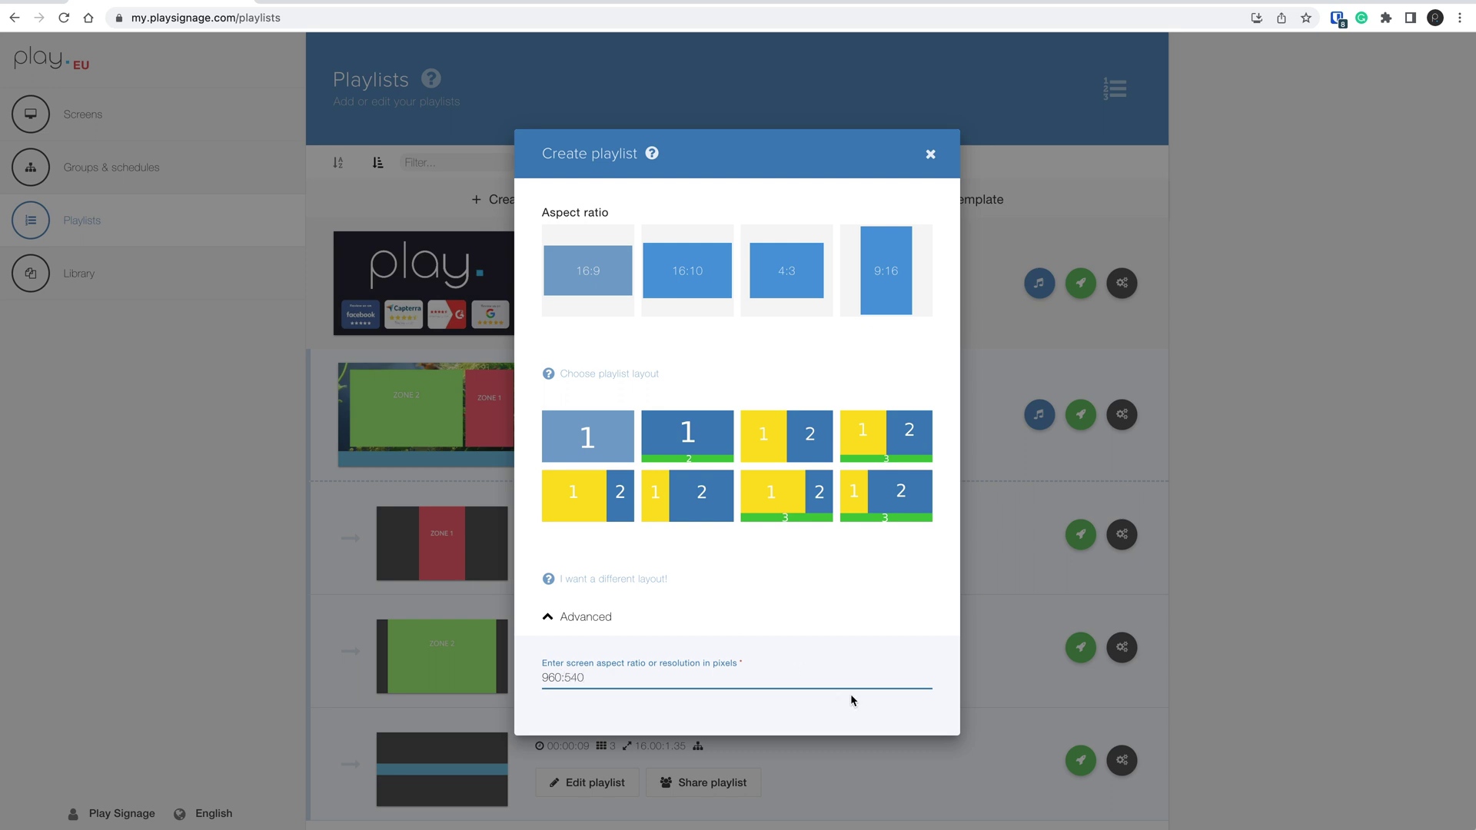
{"action": "scroll", "coordinate": [851, 695], "scroll_direction": "down", "scroll_amount": 3}
{"action": "left_click", "coordinate": [588, 667]}
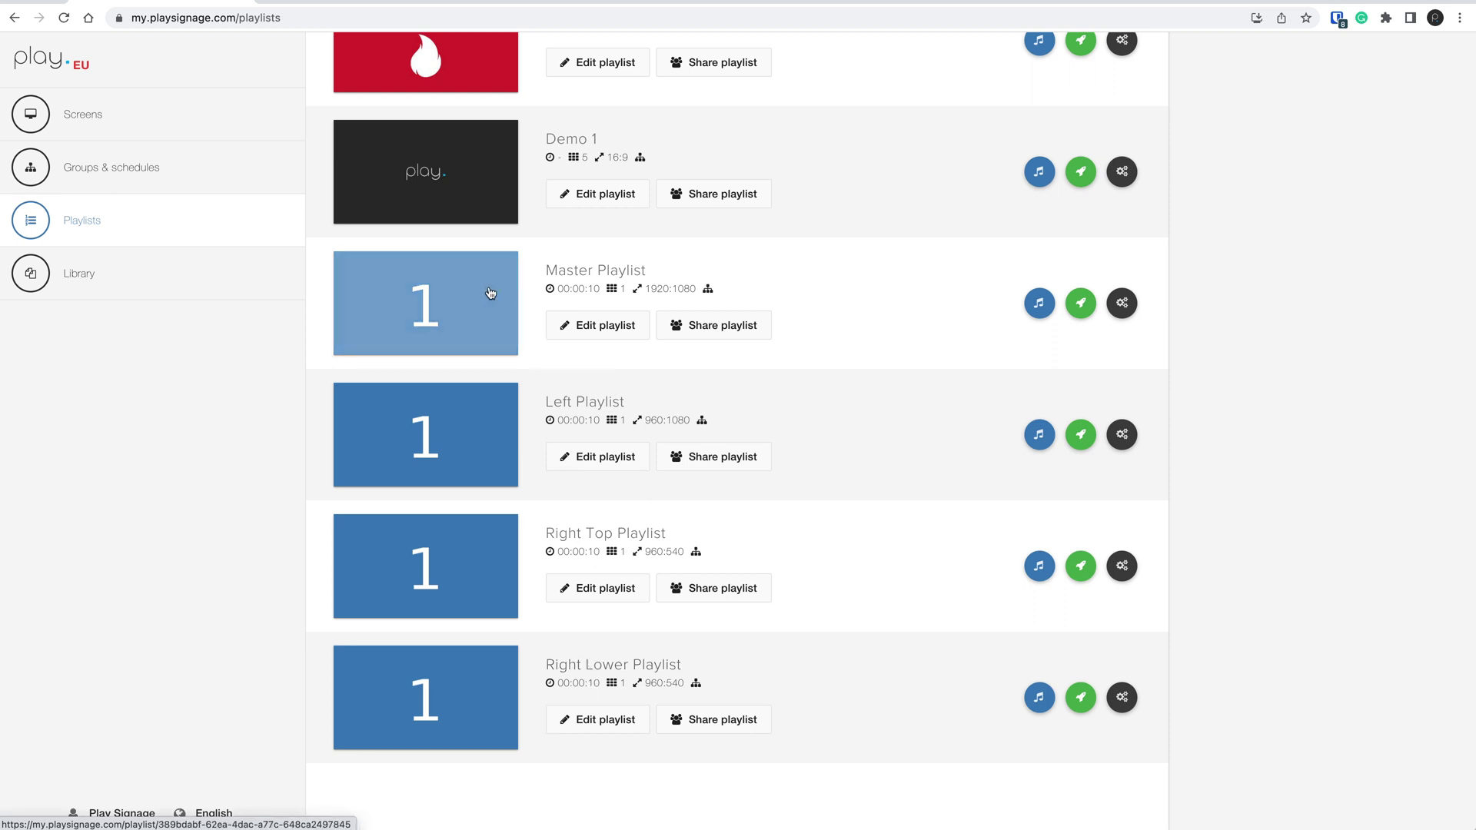
- Give the Master Playlist slide a black background and set it to play forever
{"action": "left_click", "coordinate": [463, 302]}
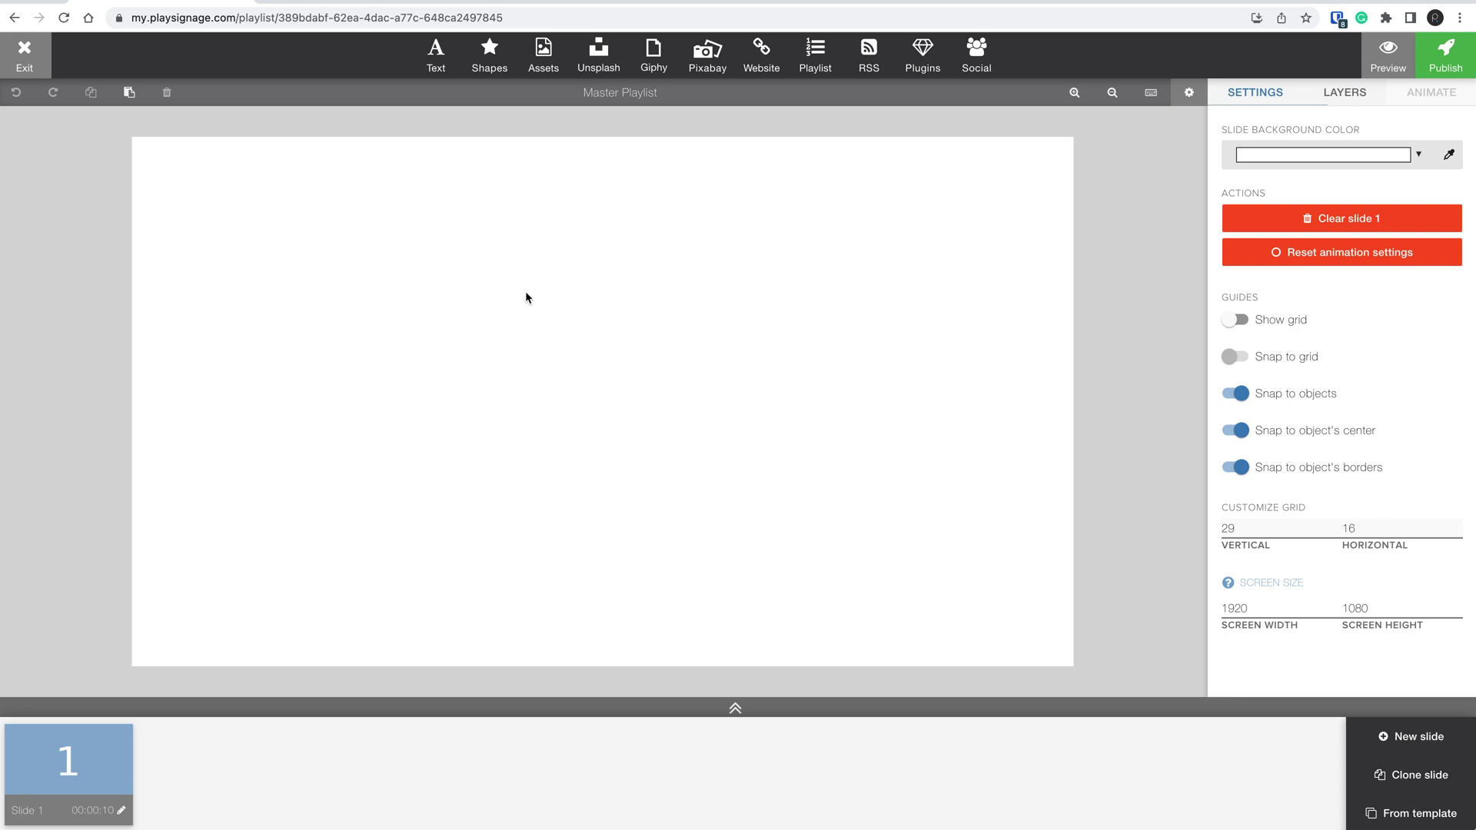
{"action": "left_click", "coordinate": [1418, 154]}
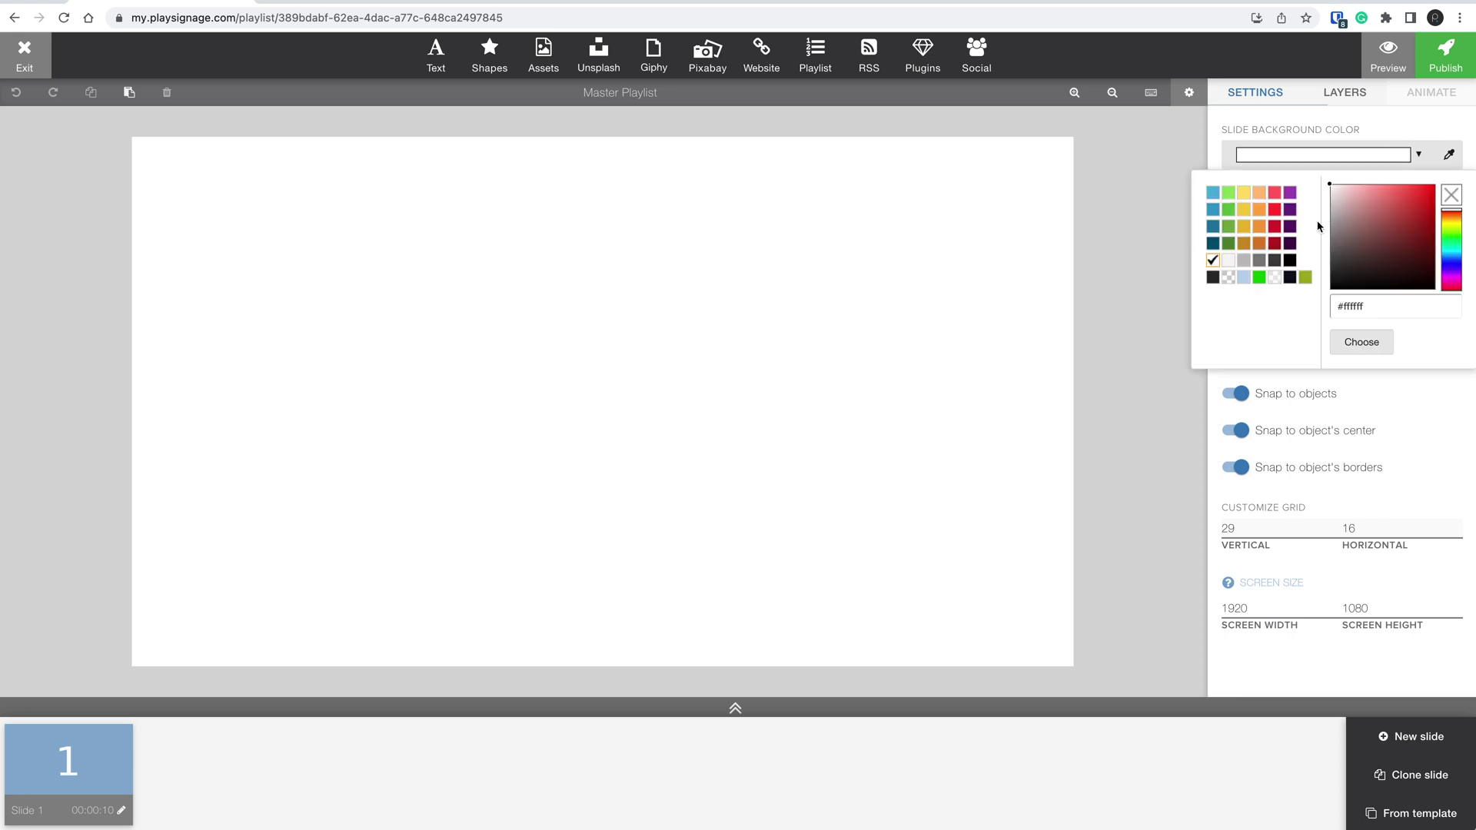
{"action": "left_click", "coordinate": [1289, 261]}
{"action": "left_click", "coordinate": [1359, 342]}
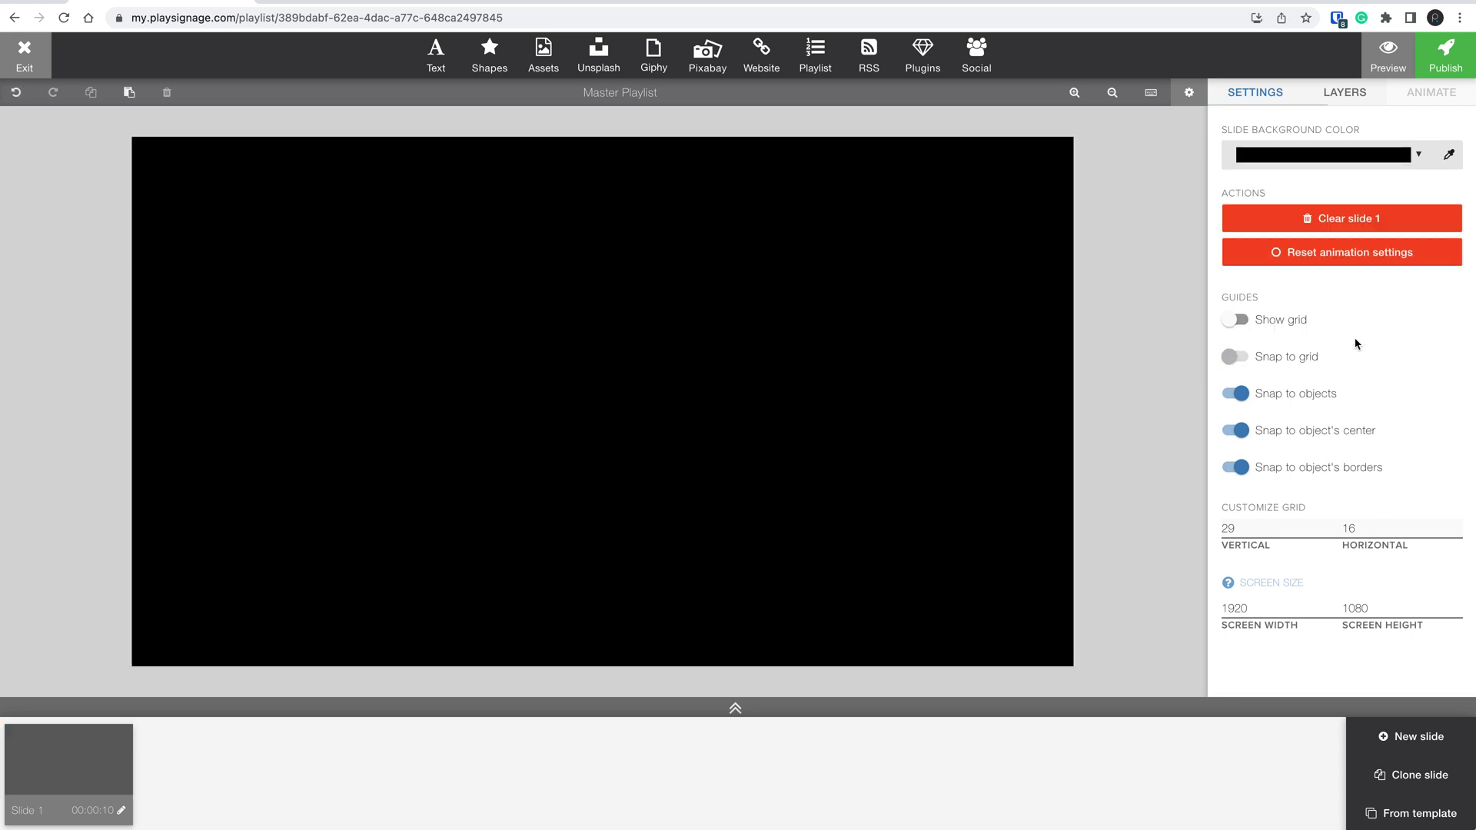
{"action": "left_click", "coordinate": [123, 811]}
{"action": "left_click", "coordinate": [868, 239]}
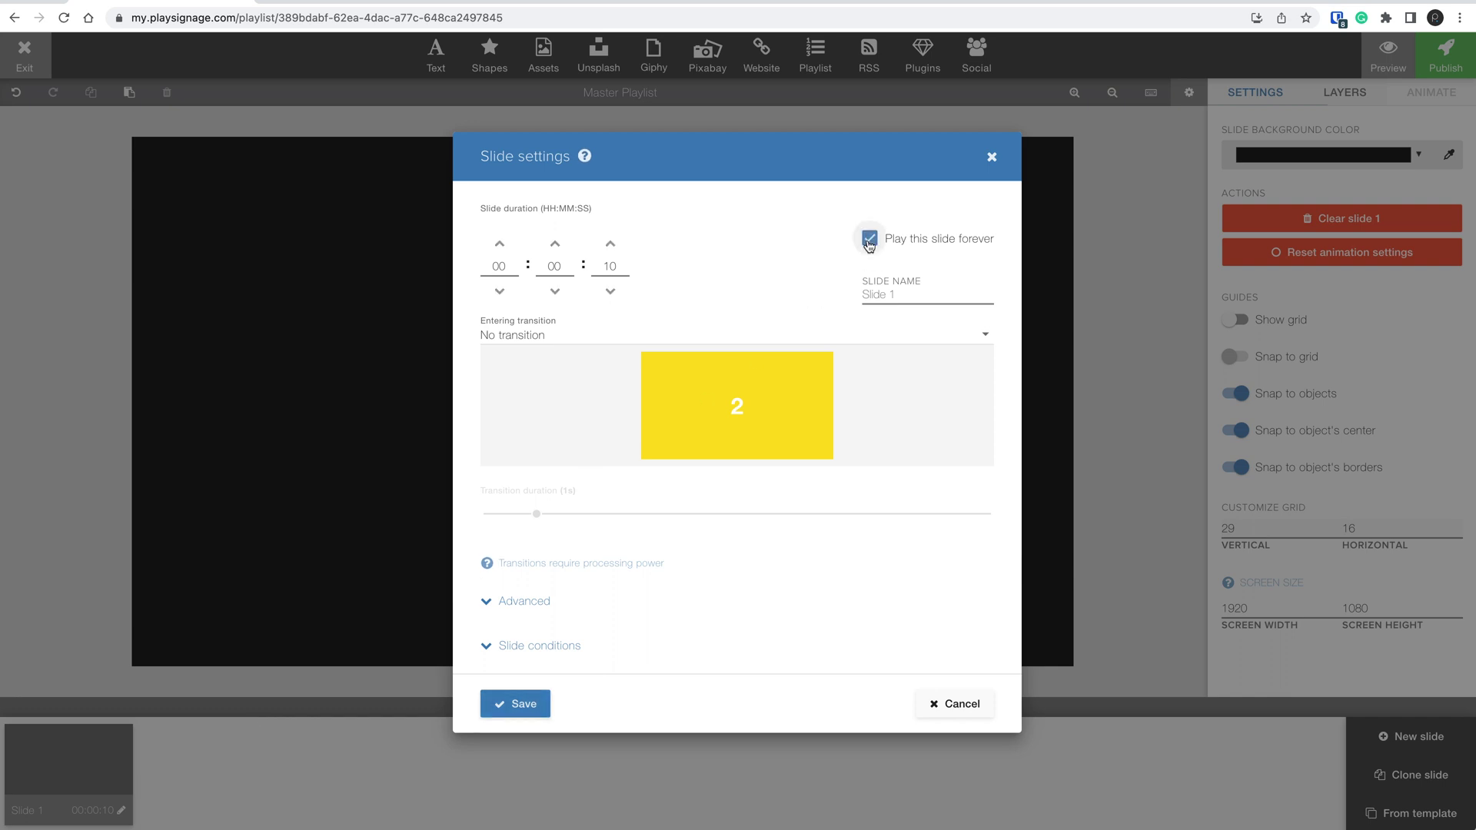
{"action": "left_click", "coordinate": [514, 709]}
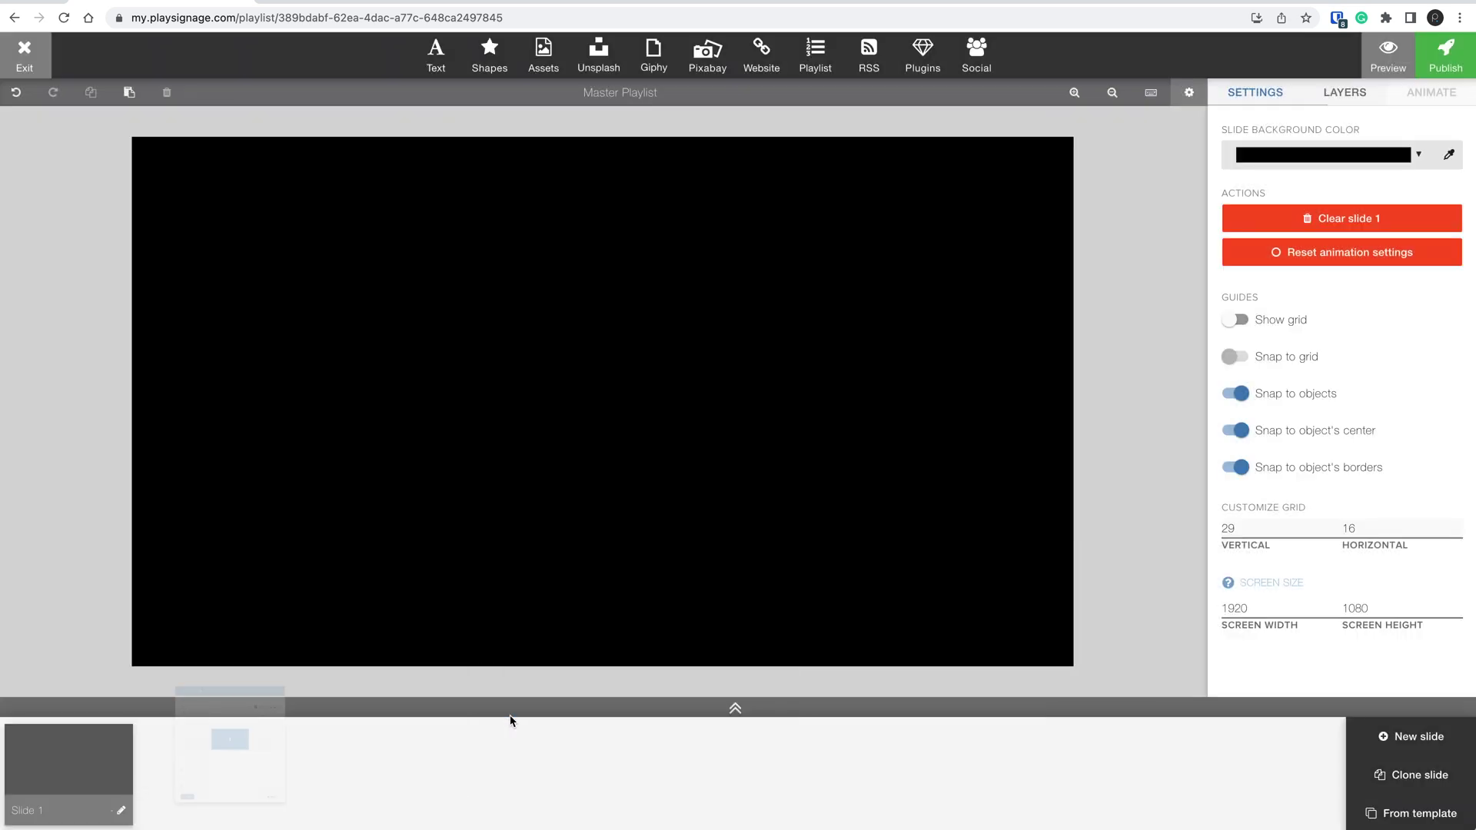
- Embed the Left Playlist as a zone covering the slide's left half
{"action": "left_click", "coordinate": [815, 54]}
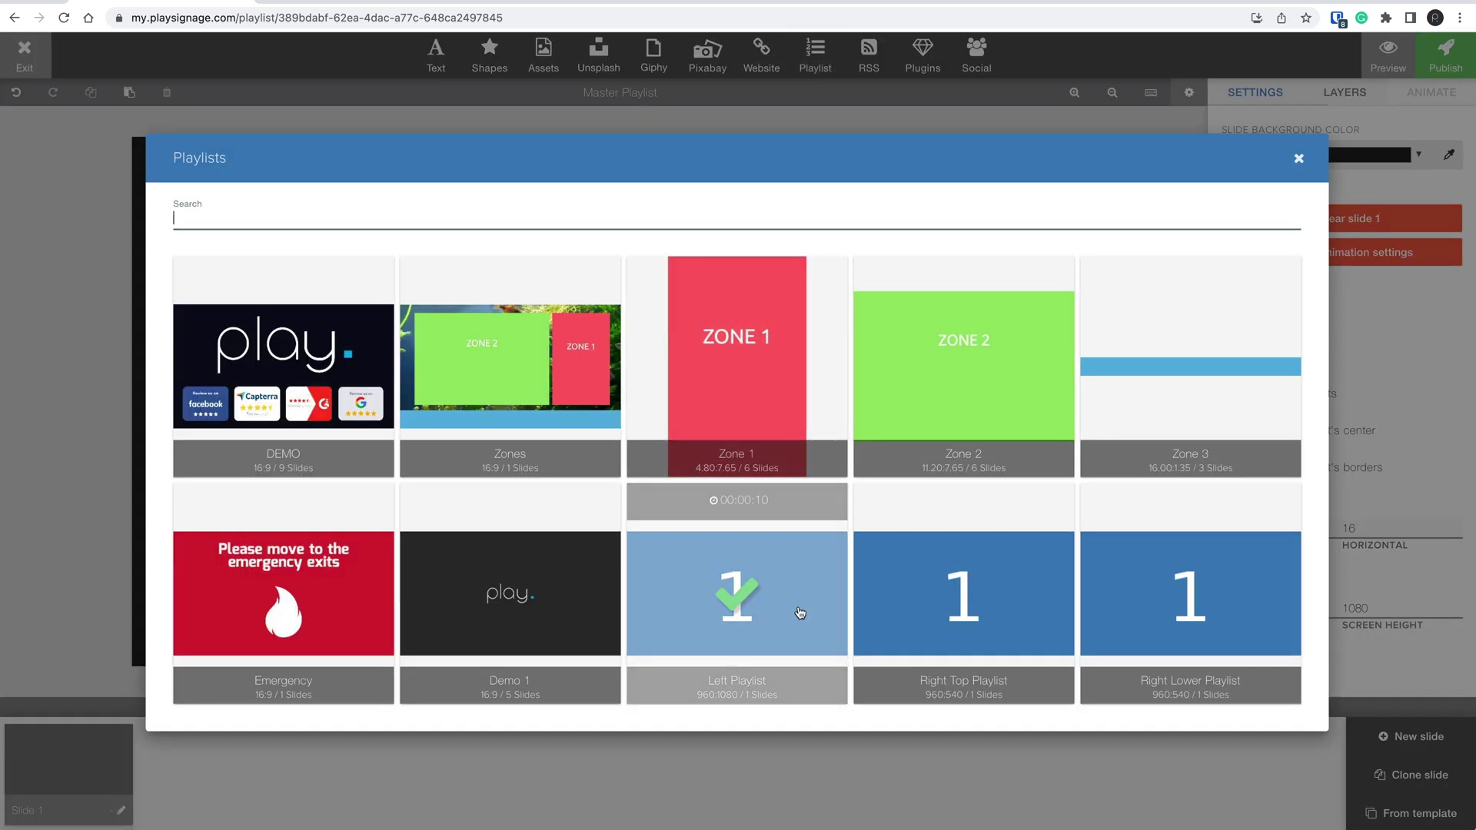
{"action": "left_click", "coordinate": [807, 619]}
{"action": "left_click_drag", "start_coordinate": [729, 457], "coordinate": [435, 389]}
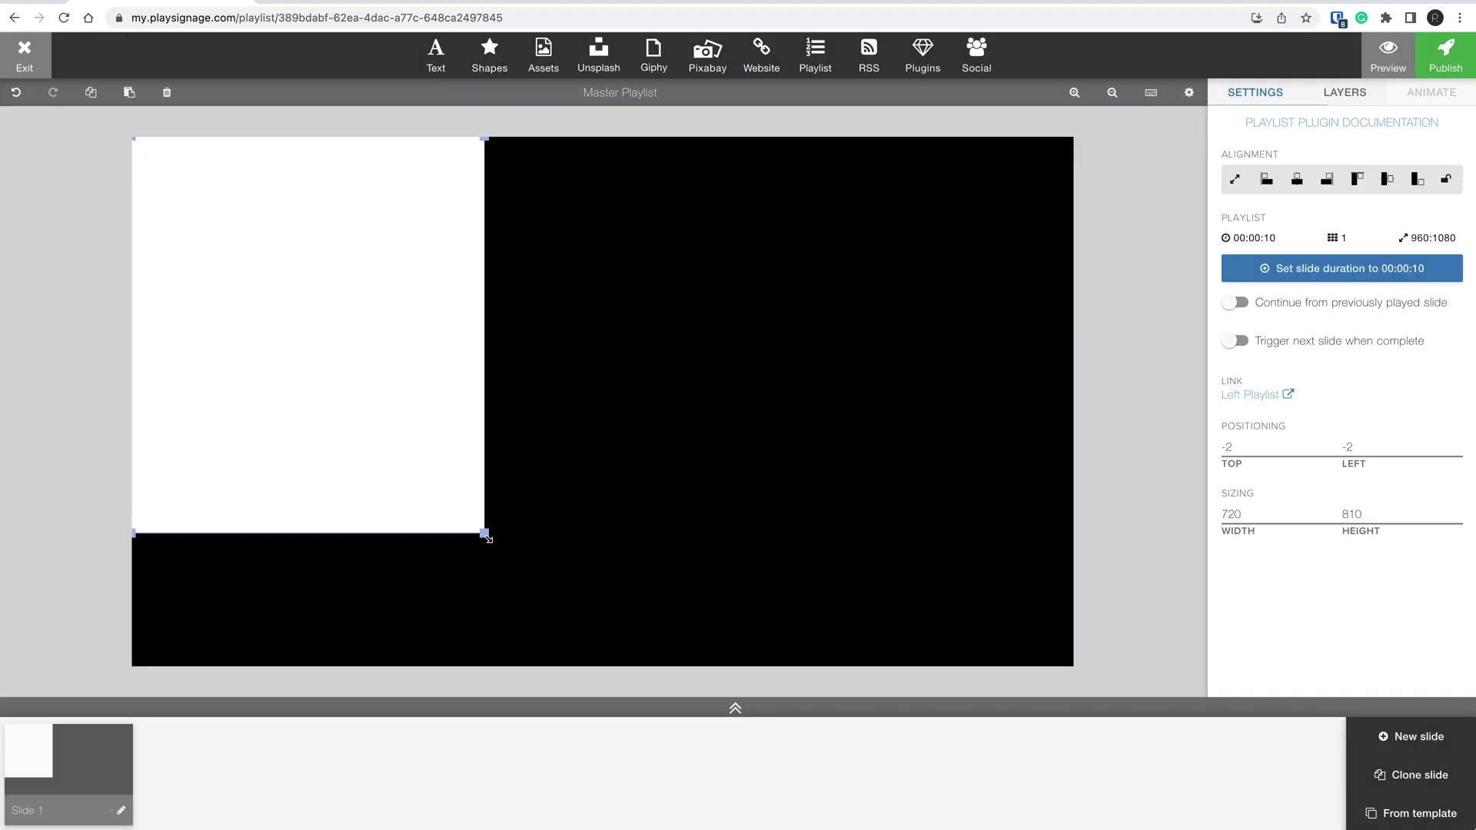
{"action": "left_click_drag", "start_coordinate": [485, 531], "coordinate": [603, 666]}
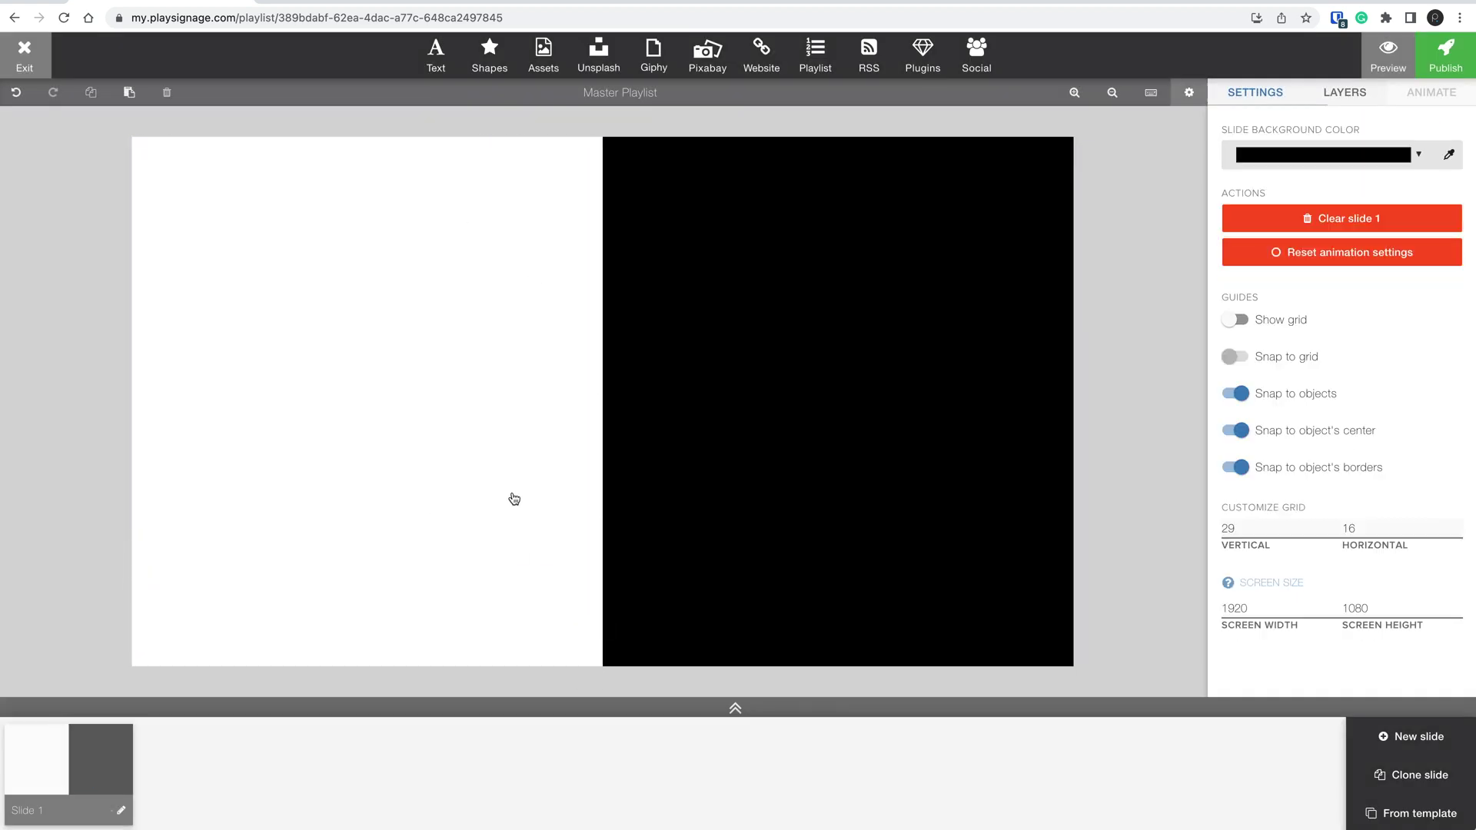
- Embed the Right Top and Right Lower playlists as top-right and lower-right zones
{"action": "left_click", "coordinate": [812, 62]}
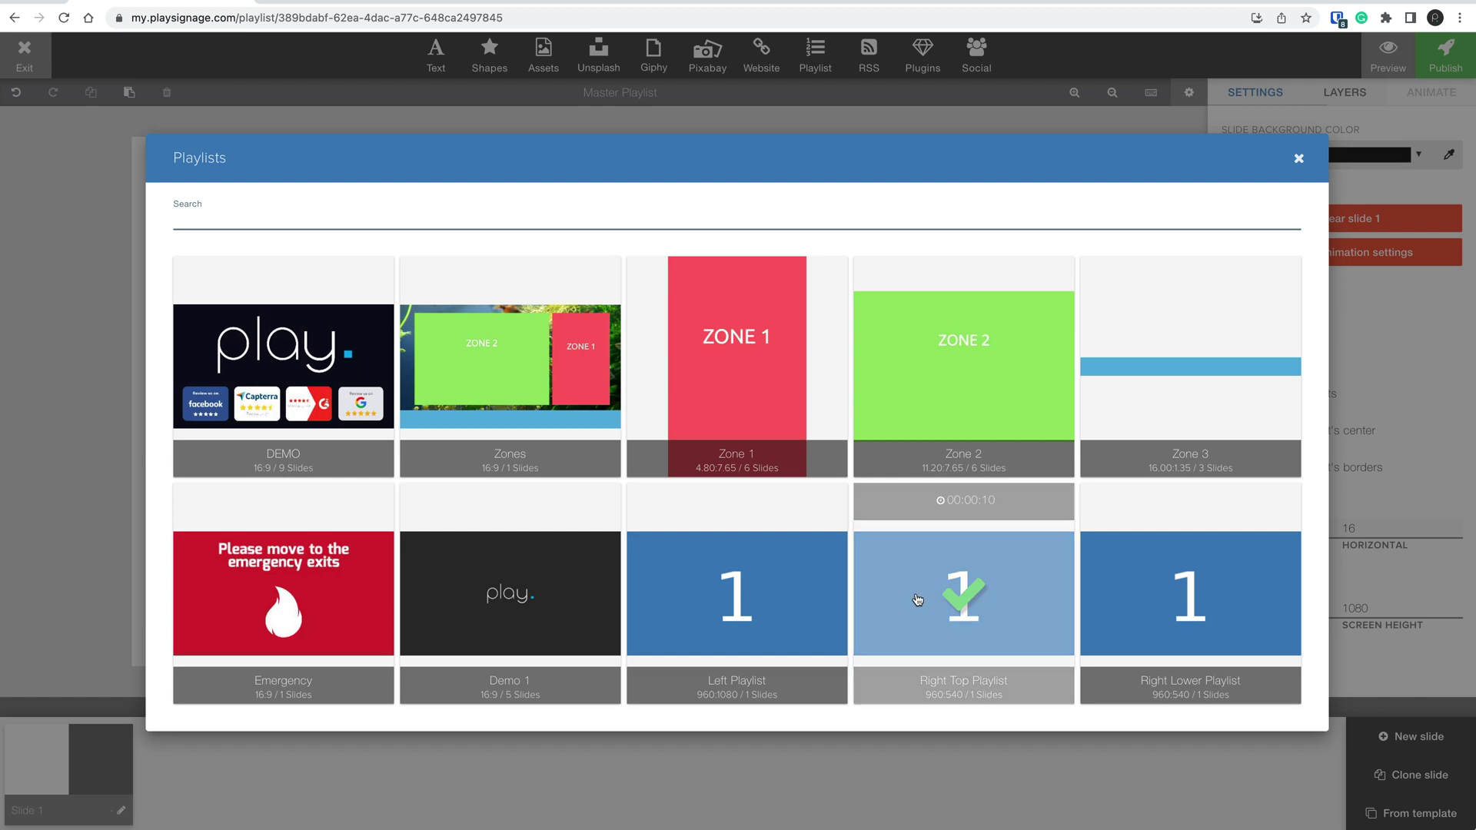
{"action": "left_click", "coordinate": [961, 596]}
{"action": "left_click", "coordinate": [822, 65]}
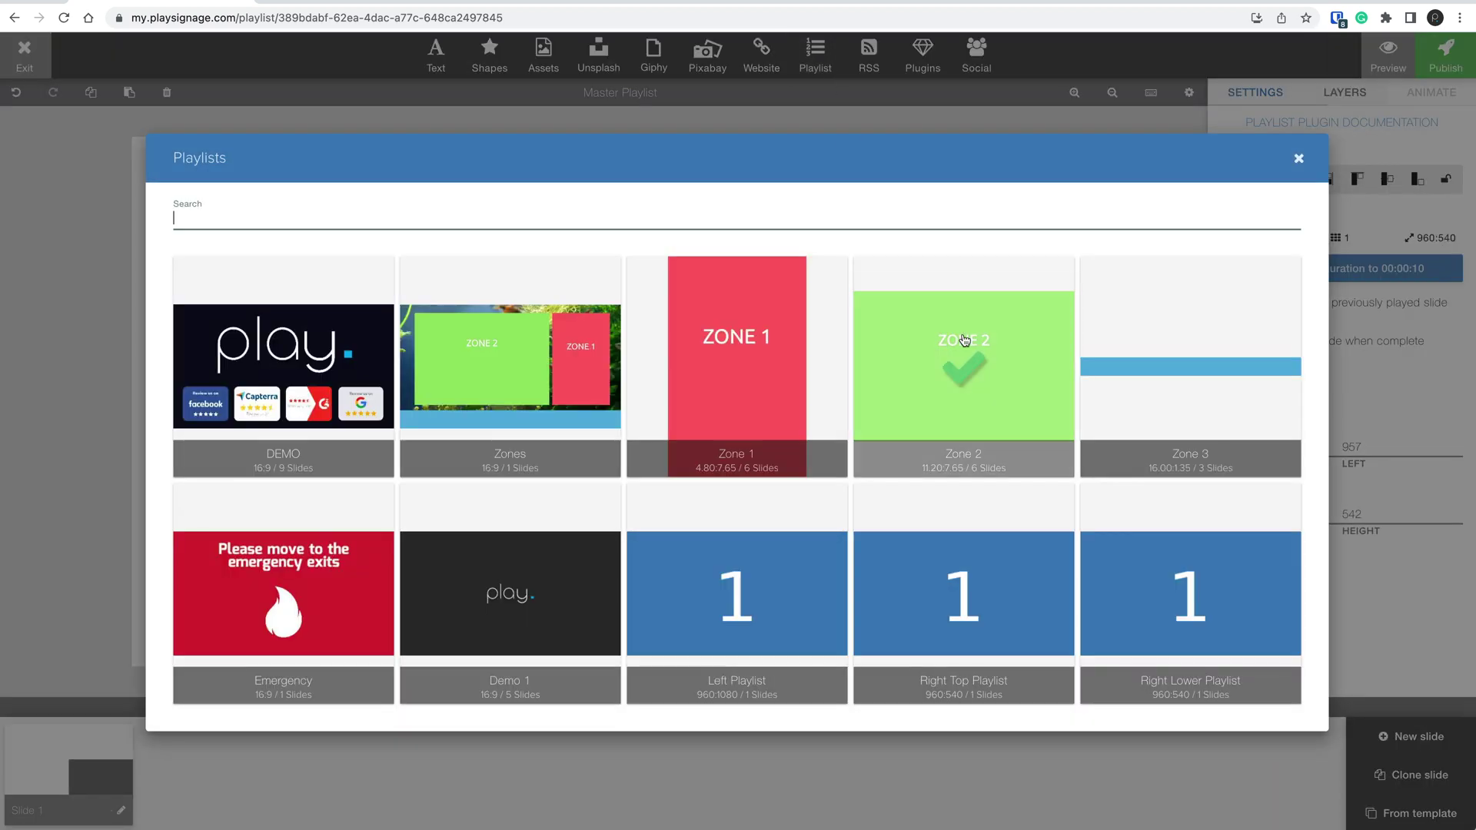
{"action": "left_click", "coordinate": [963, 340]}
- Put a cartoon scene image, fitted to canvas, on the Left Playlist's first slide
{"action": "left_click", "coordinate": [37, 74]}
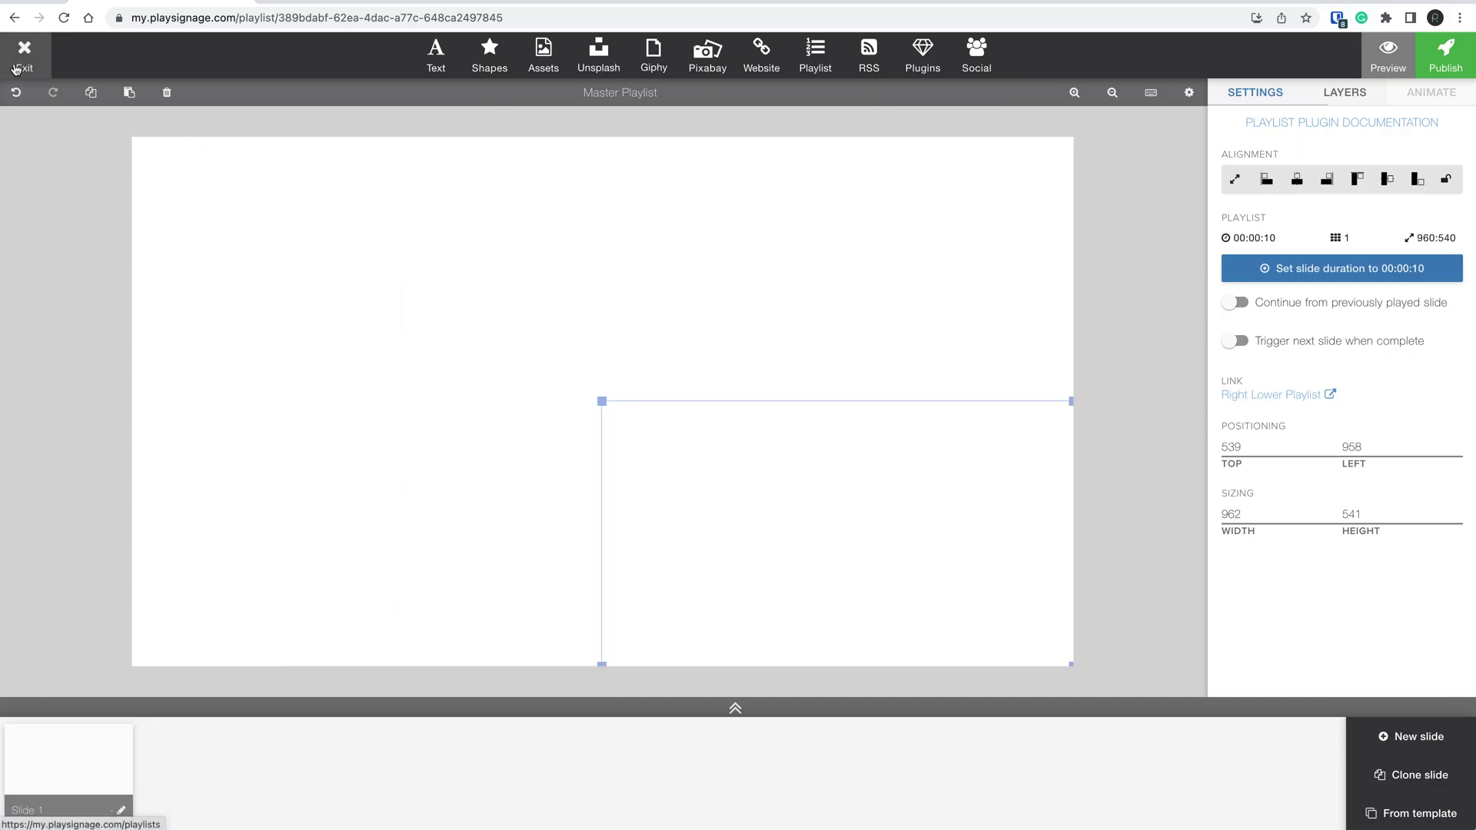
{"action": "scroll", "coordinate": [813, 654], "scroll_direction": "down", "scroll_amount": 10}
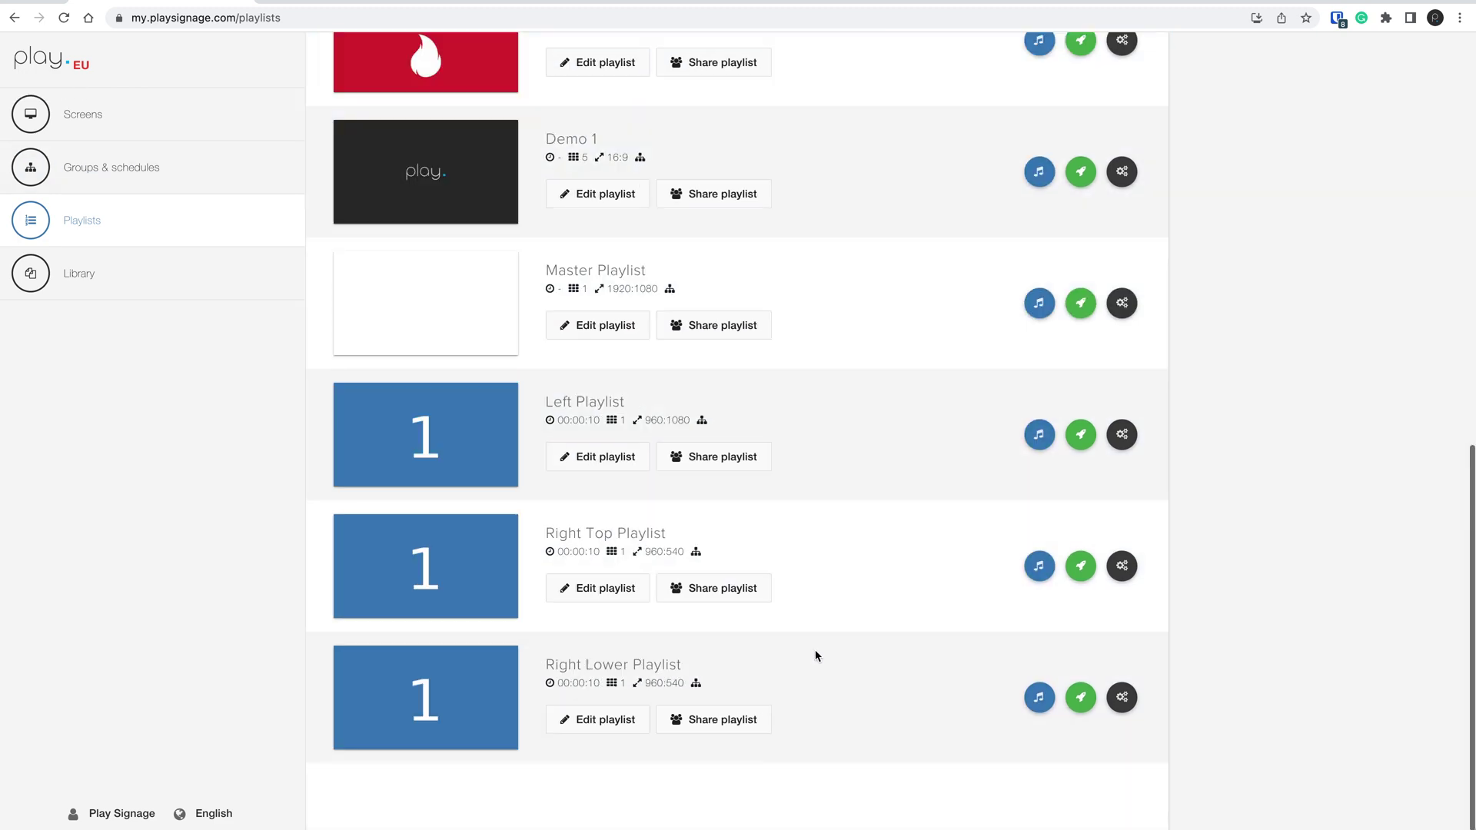
{"action": "left_click", "coordinate": [494, 431]}
{"action": "left_click", "coordinate": [543, 53]}
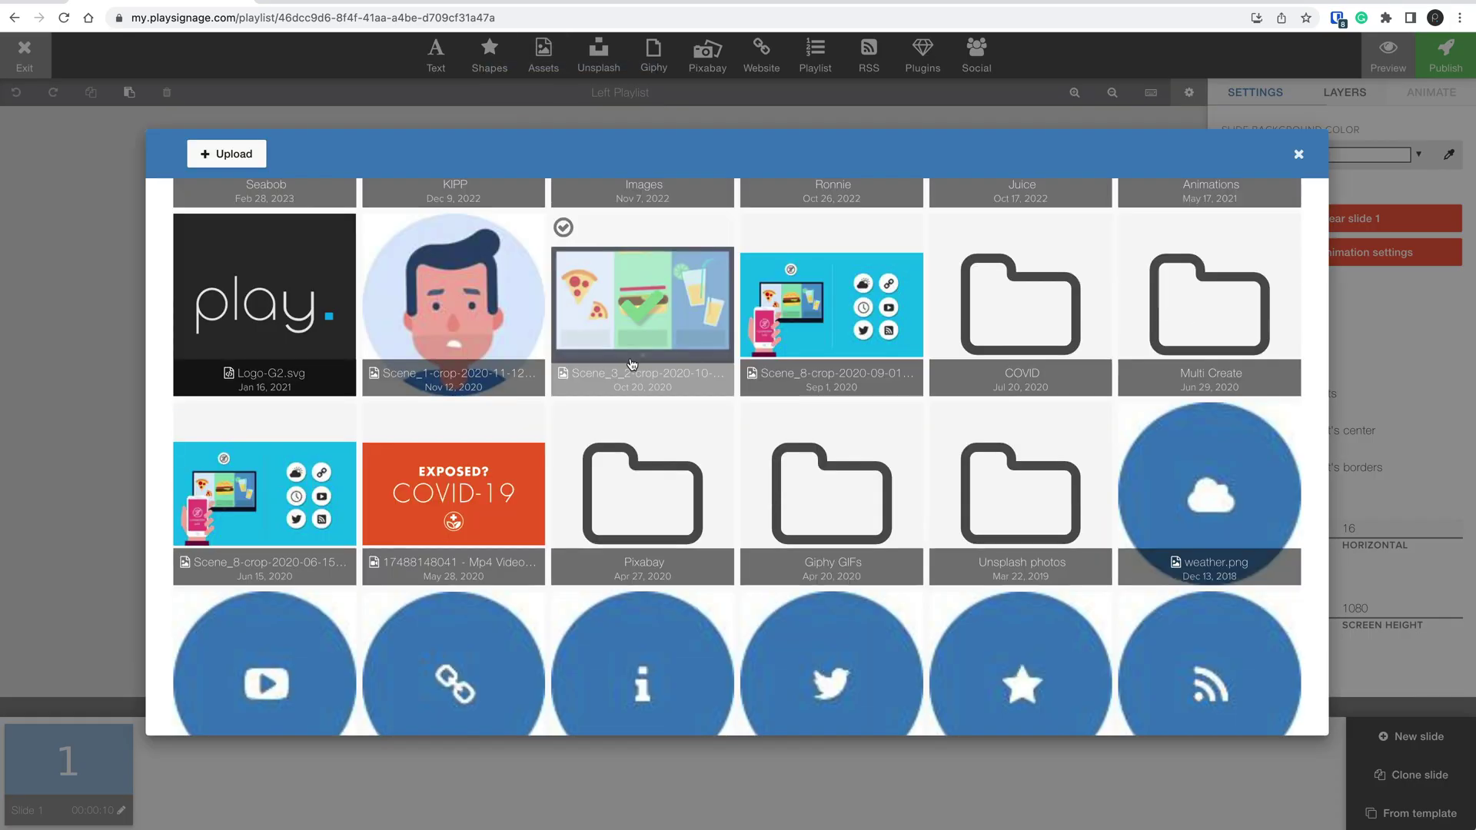
{"action": "scroll", "coordinate": [738, 462], "scroll_direction": "down", "scroll_amount": 6}
{"action": "left_click", "coordinate": [1093, 166]}
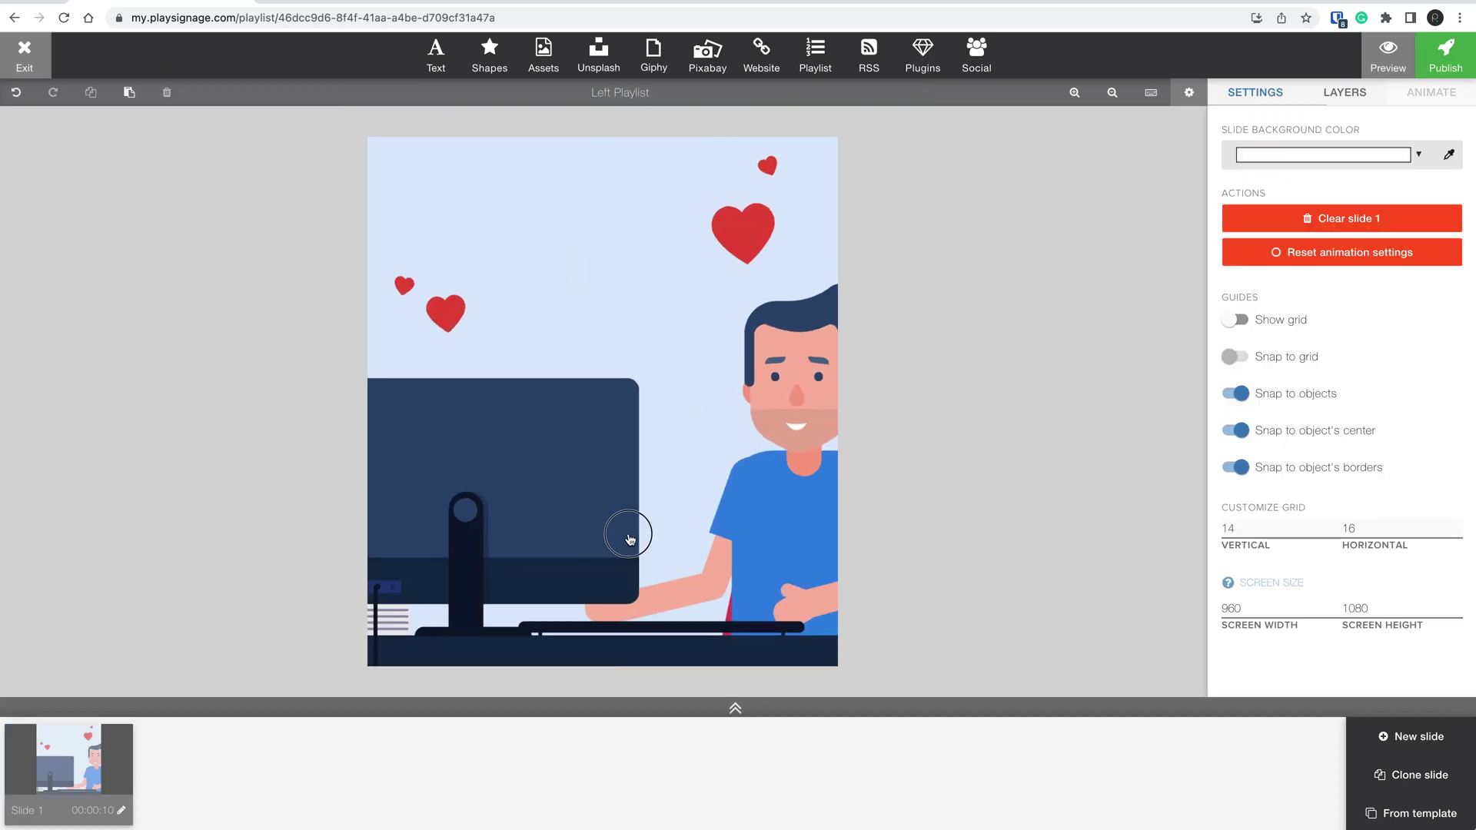
{"action": "left_click", "coordinate": [1414, 736]}
- Add slides 2 and 3 with canvas-filling cartoon images, then exit the editor
{"action": "left_click", "coordinate": [543, 53]}
{"action": "left_click", "coordinate": [667, 389]}
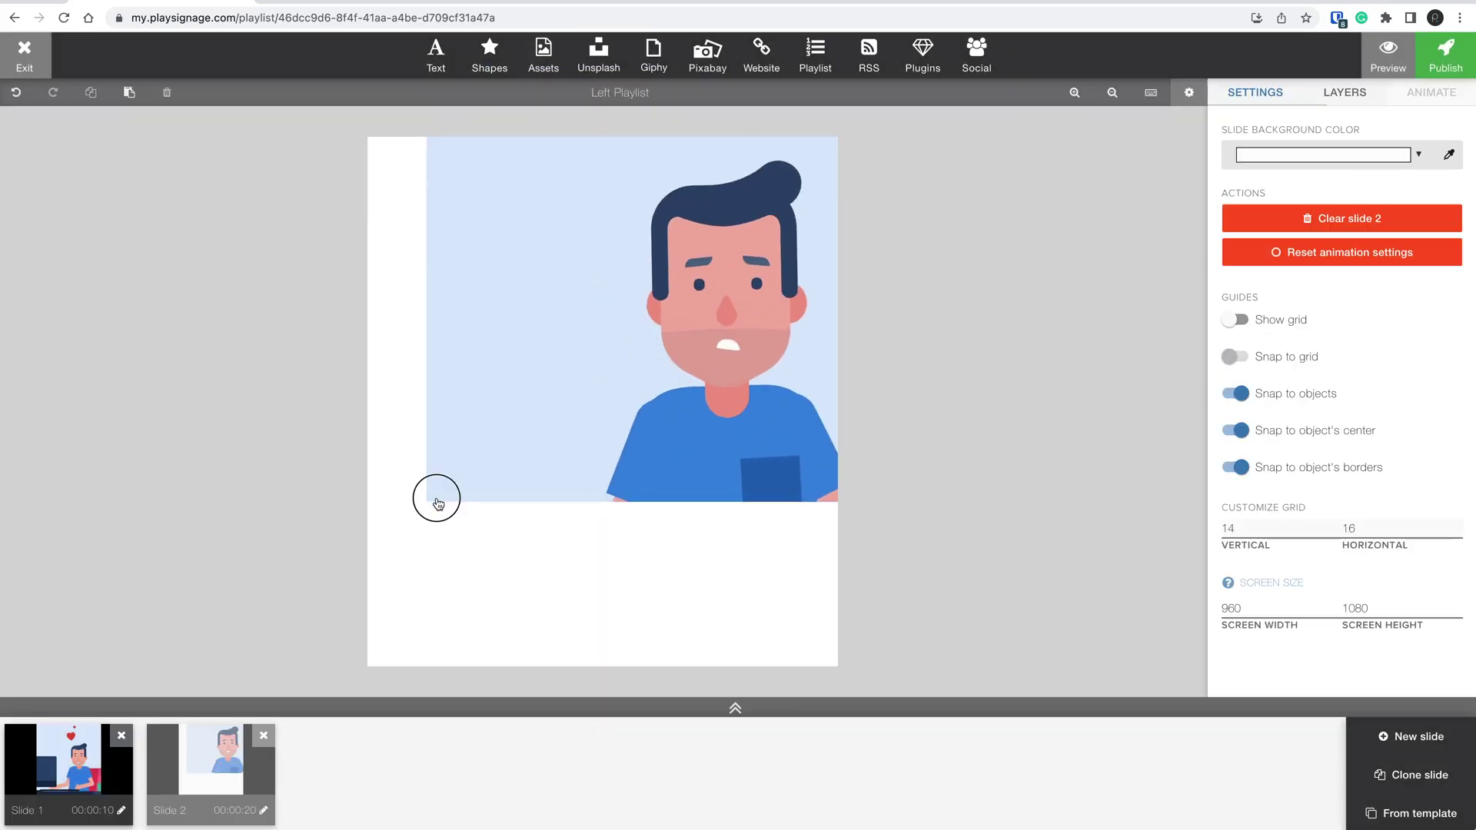
{"action": "left_click", "coordinate": [1414, 736]}
{"action": "left_click", "coordinate": [542, 52]}
{"action": "left_click", "coordinate": [812, 628]}
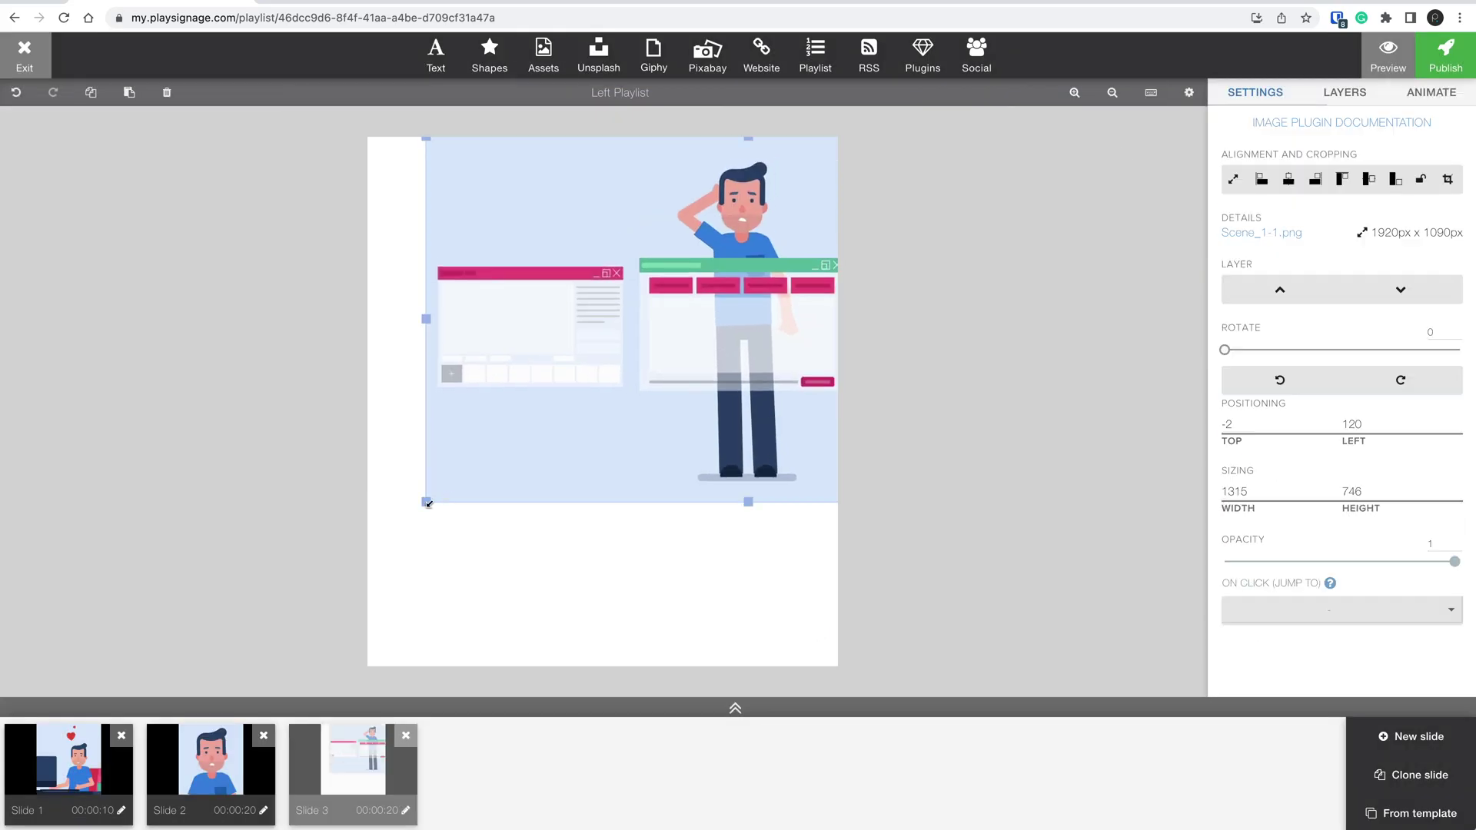
{"action": "left_click", "coordinate": [126, 660]}
{"action": "left_click", "coordinate": [25, 53]}
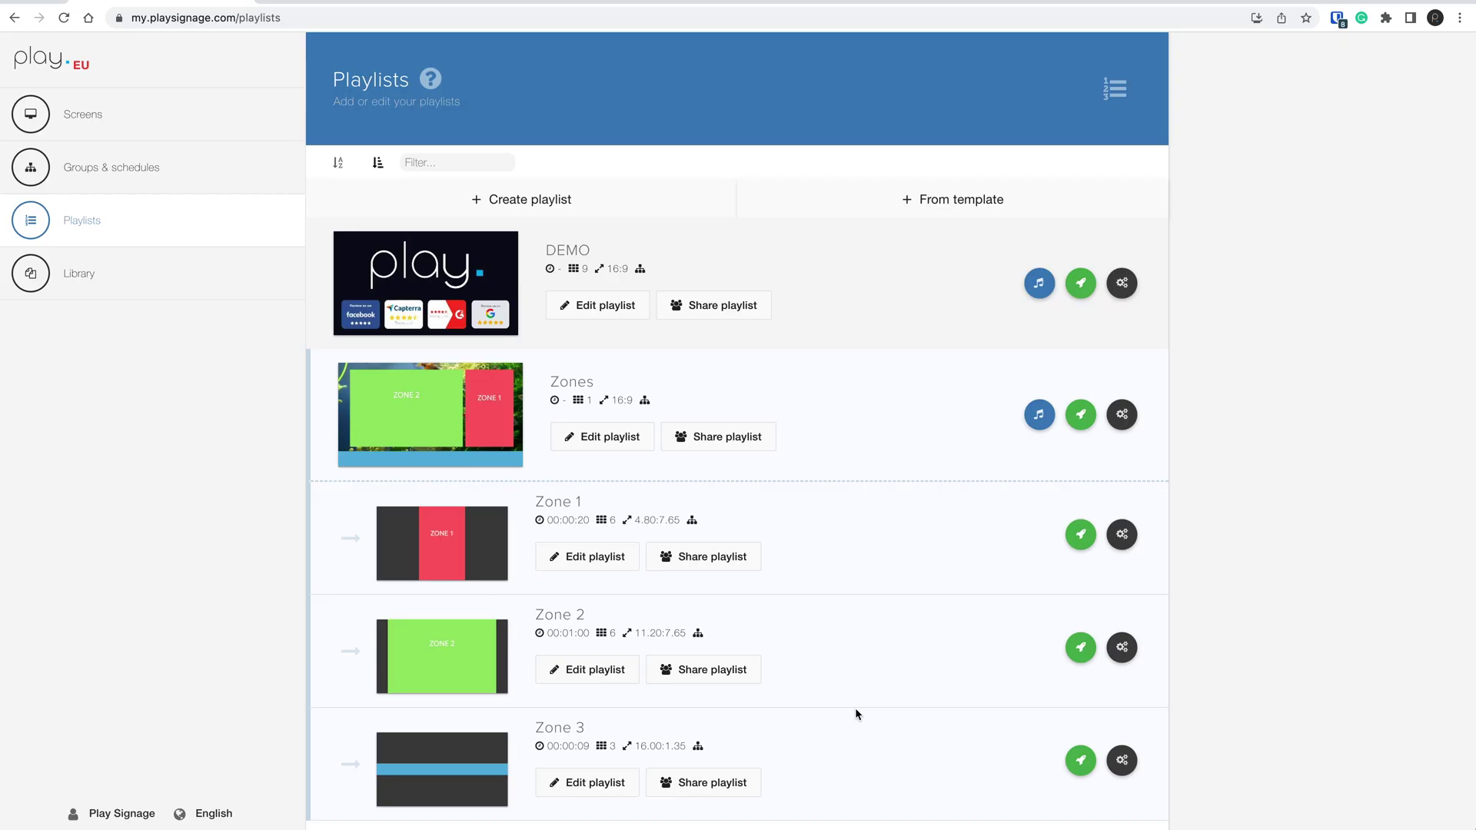
- Give the Right Top Playlist slide a full-canvas HDMI video input that plays forever
{"action": "scroll", "coordinate": [855, 707], "scroll_direction": "down", "scroll_amount": 10}
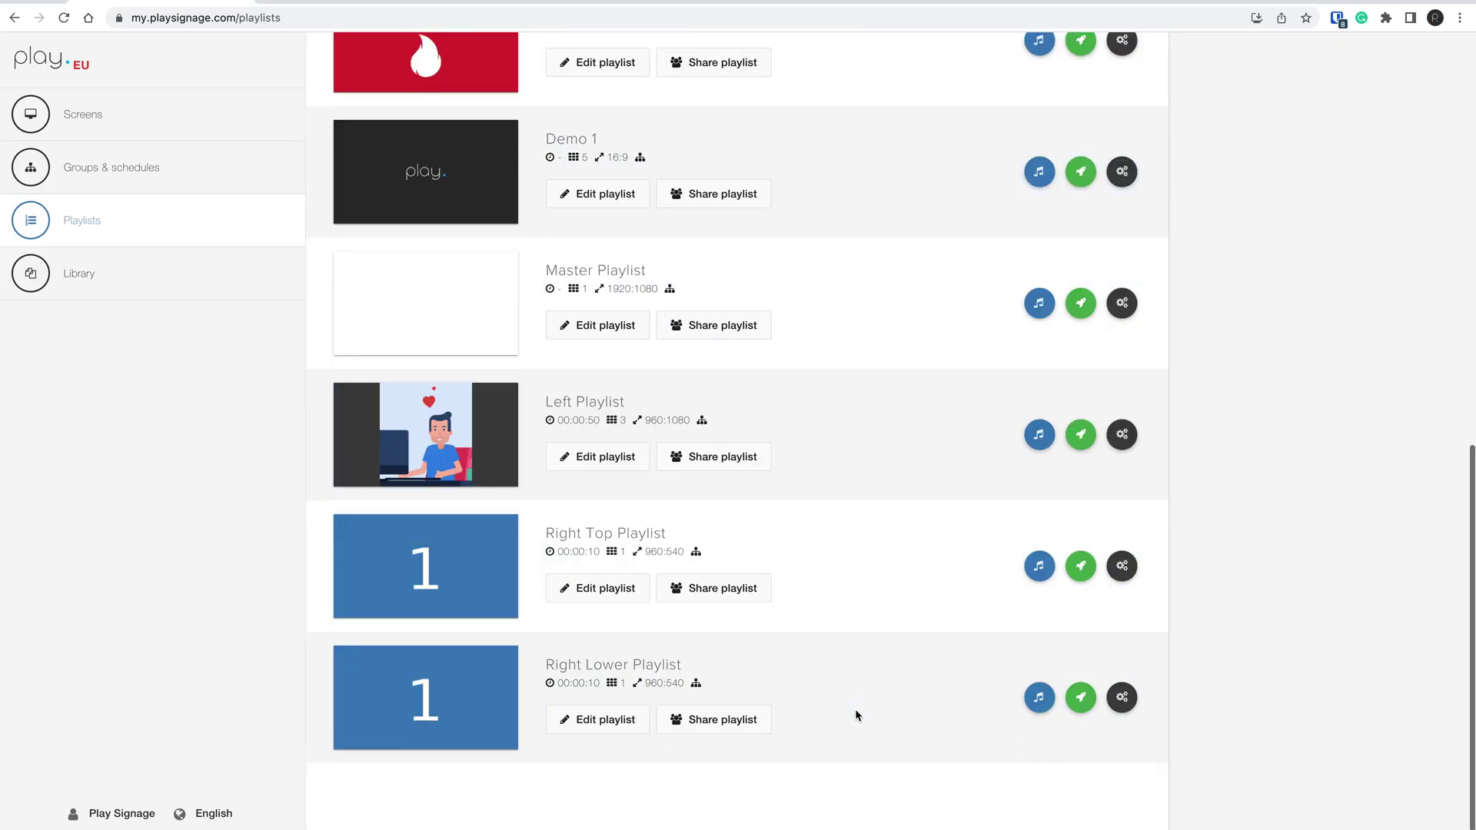
{"action": "left_click", "coordinate": [465, 596]}
{"action": "left_click", "coordinate": [922, 58]}
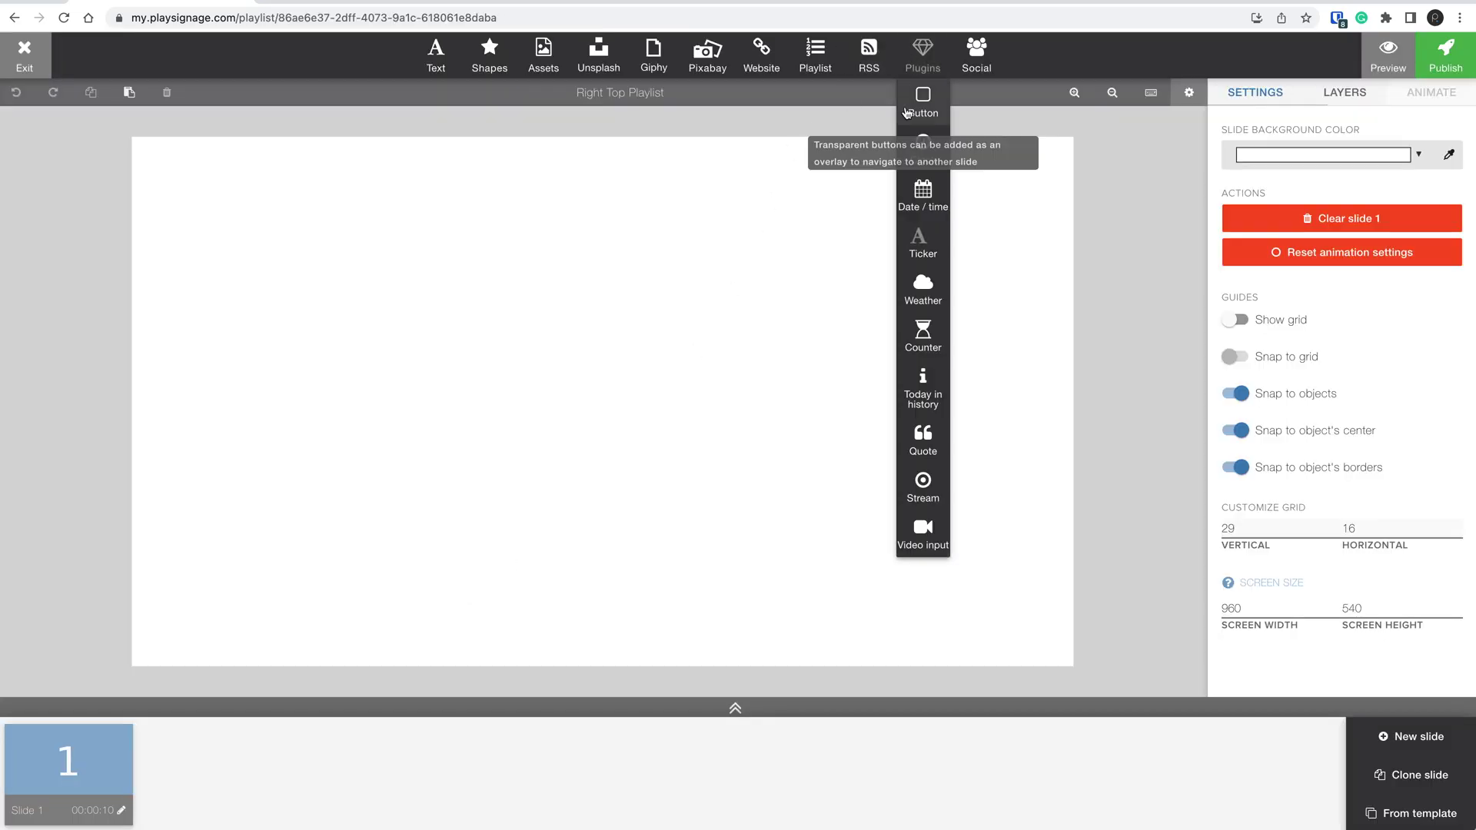
{"action": "left_click", "coordinate": [924, 549]}
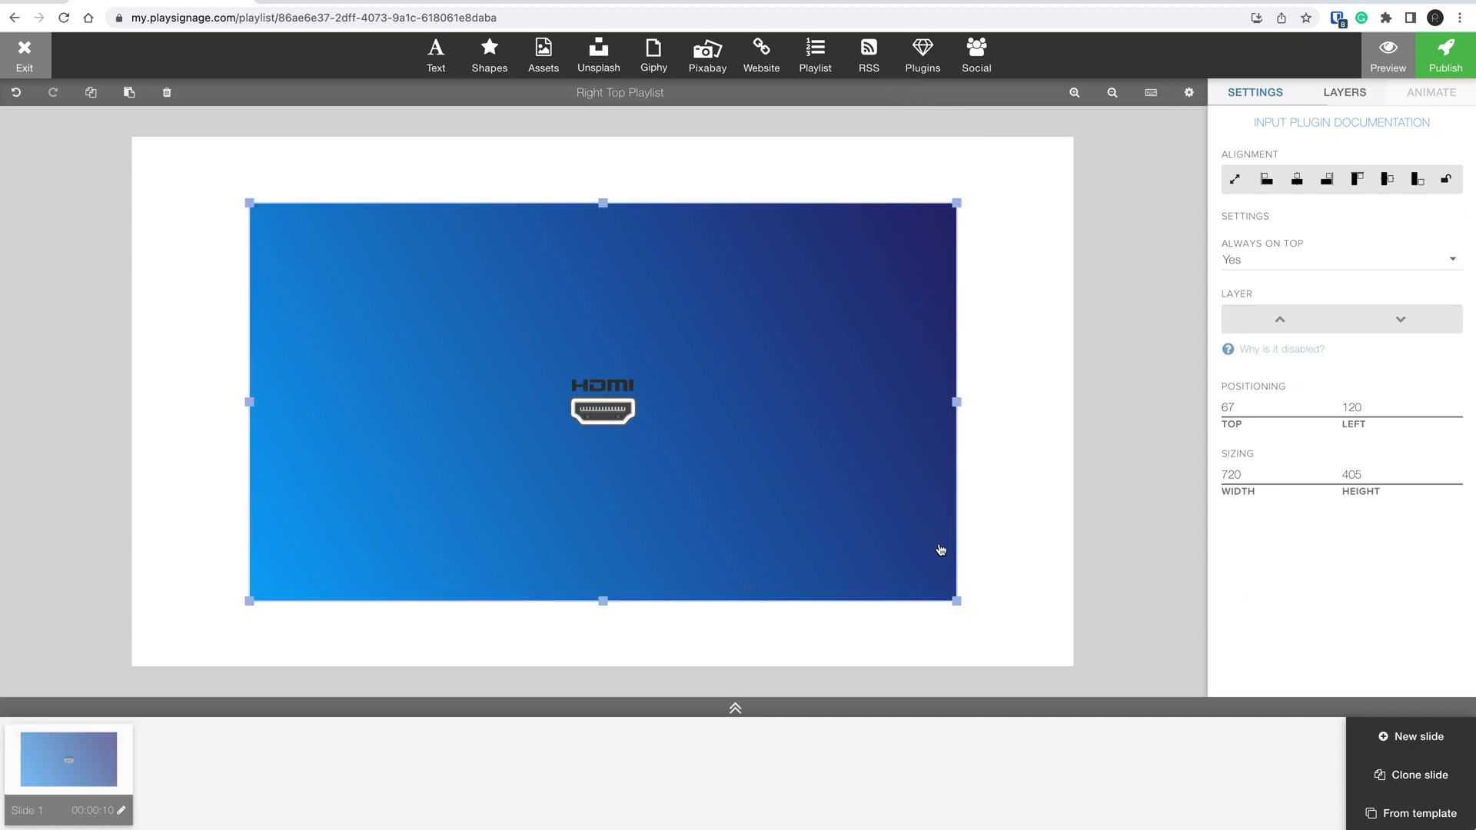
{"action": "left_click", "coordinate": [1235, 179]}
{"action": "left_click", "coordinate": [121, 812]}
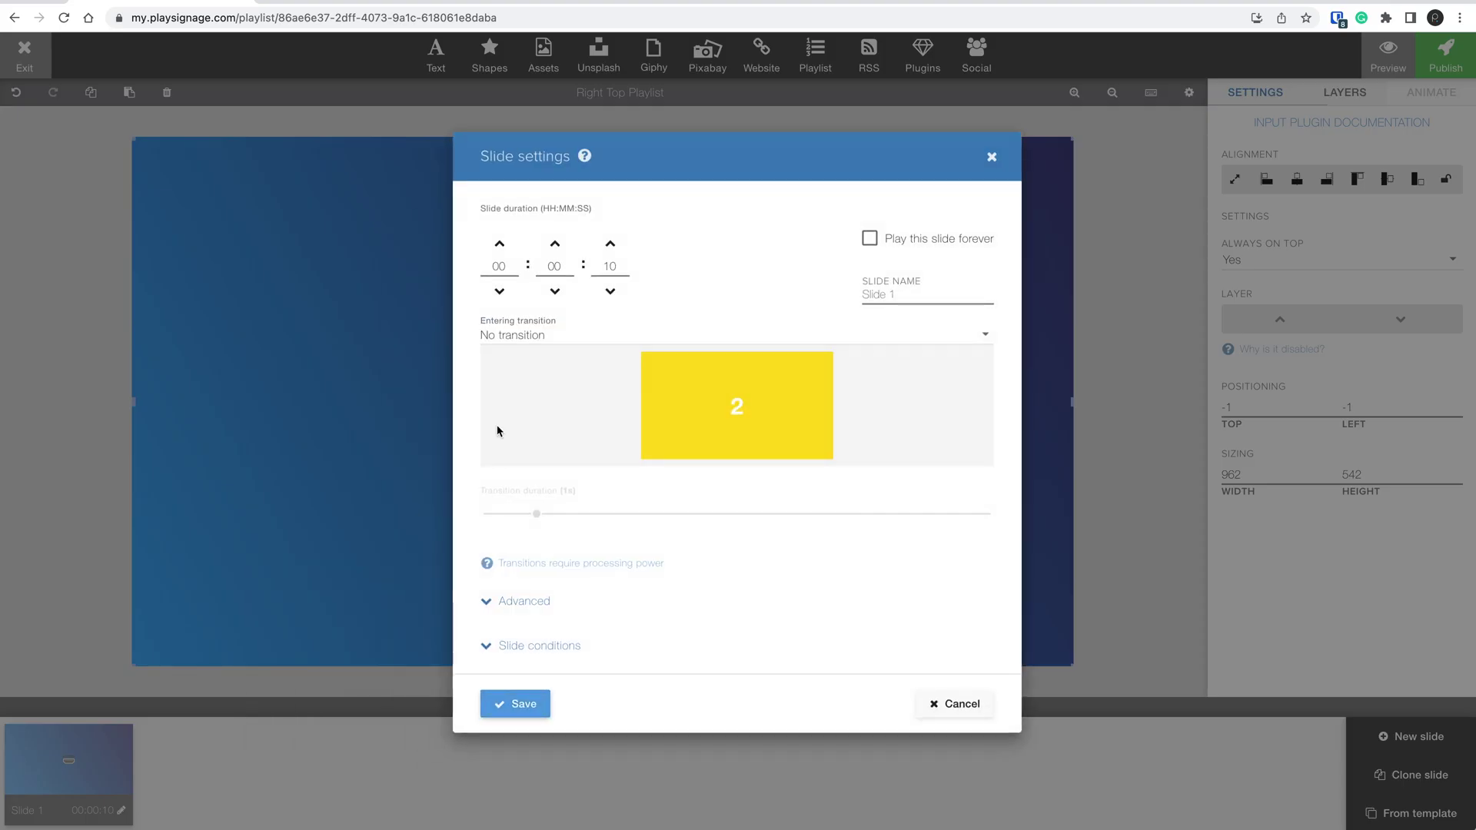
{"action": "left_click", "coordinate": [871, 240]}
{"action": "left_click", "coordinate": [534, 703]}
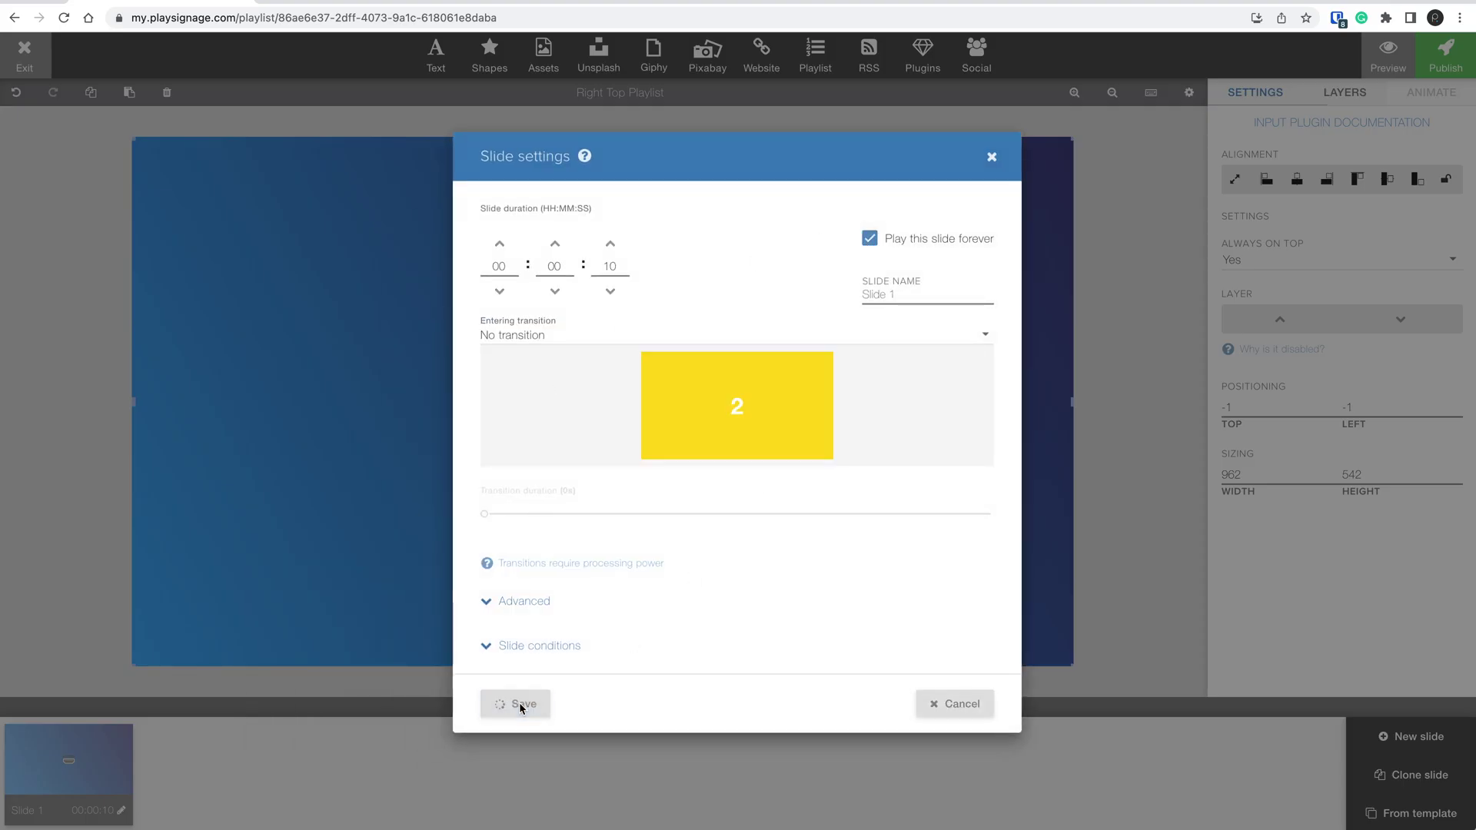
{"action": "left_click", "coordinate": [25, 55]}
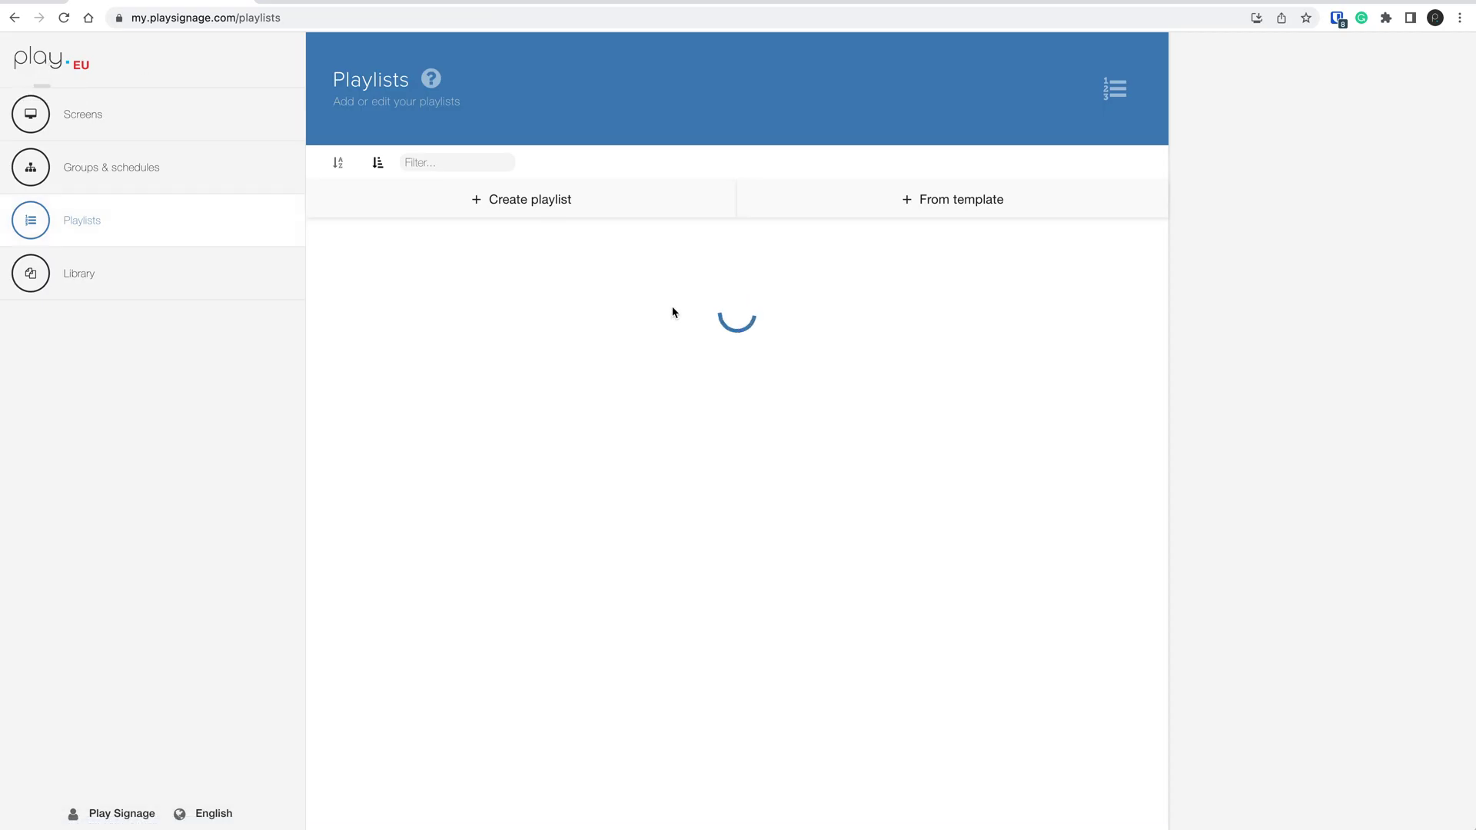
{"action": "scroll", "coordinate": [692, 461], "scroll_direction": "down", "scroll_amount": 10}
- Add the play. logo to the Right Lower Playlist slide and eyedrop its dark grey as background
{"action": "left_click", "coordinate": [507, 670]}
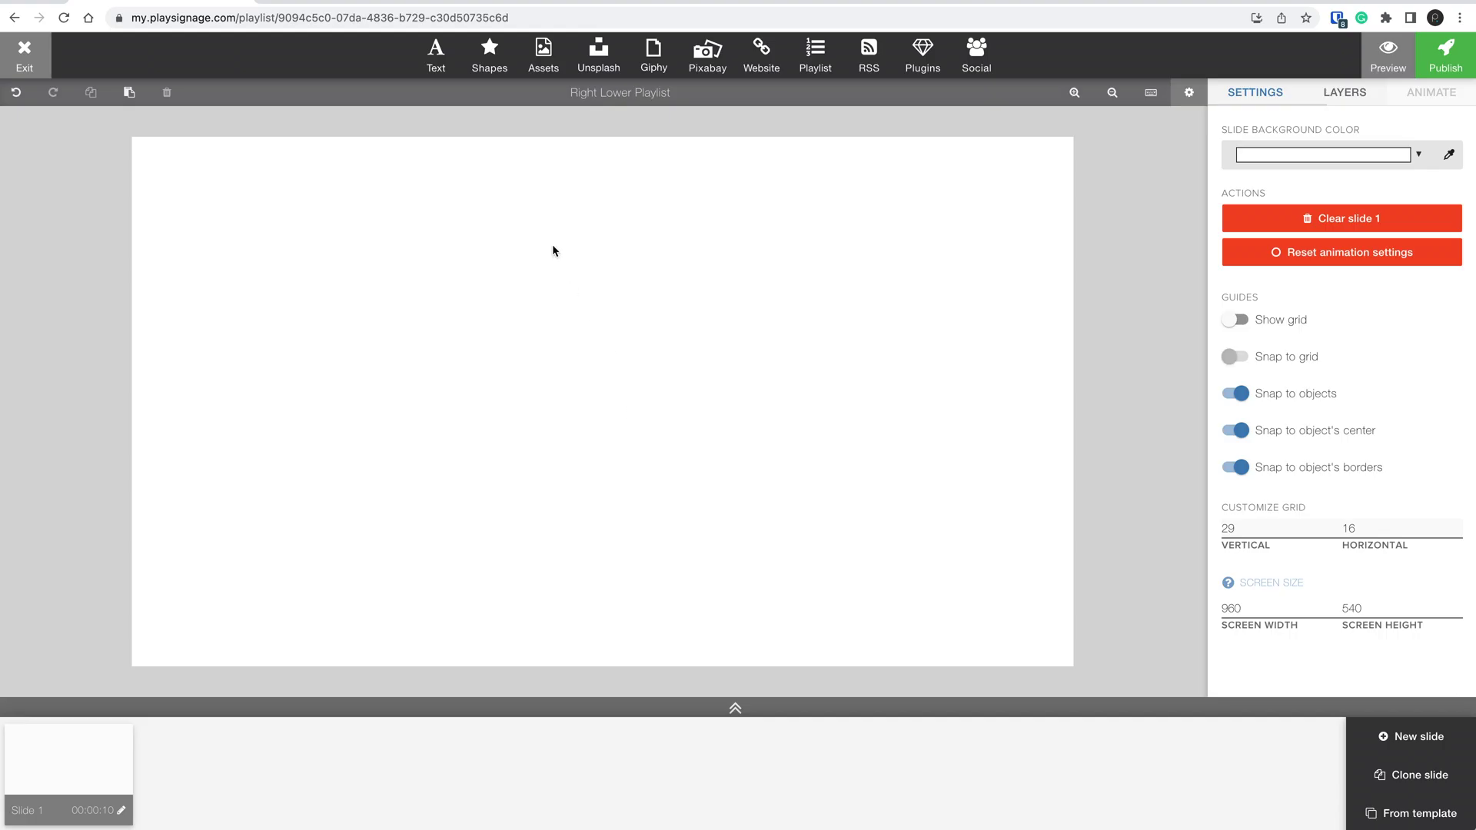
{"action": "left_click", "coordinate": [542, 53]}
{"action": "scroll", "coordinate": [299, 484], "scroll_direction": "down", "scroll_amount": 3}
{"action": "left_click", "coordinate": [300, 484]}
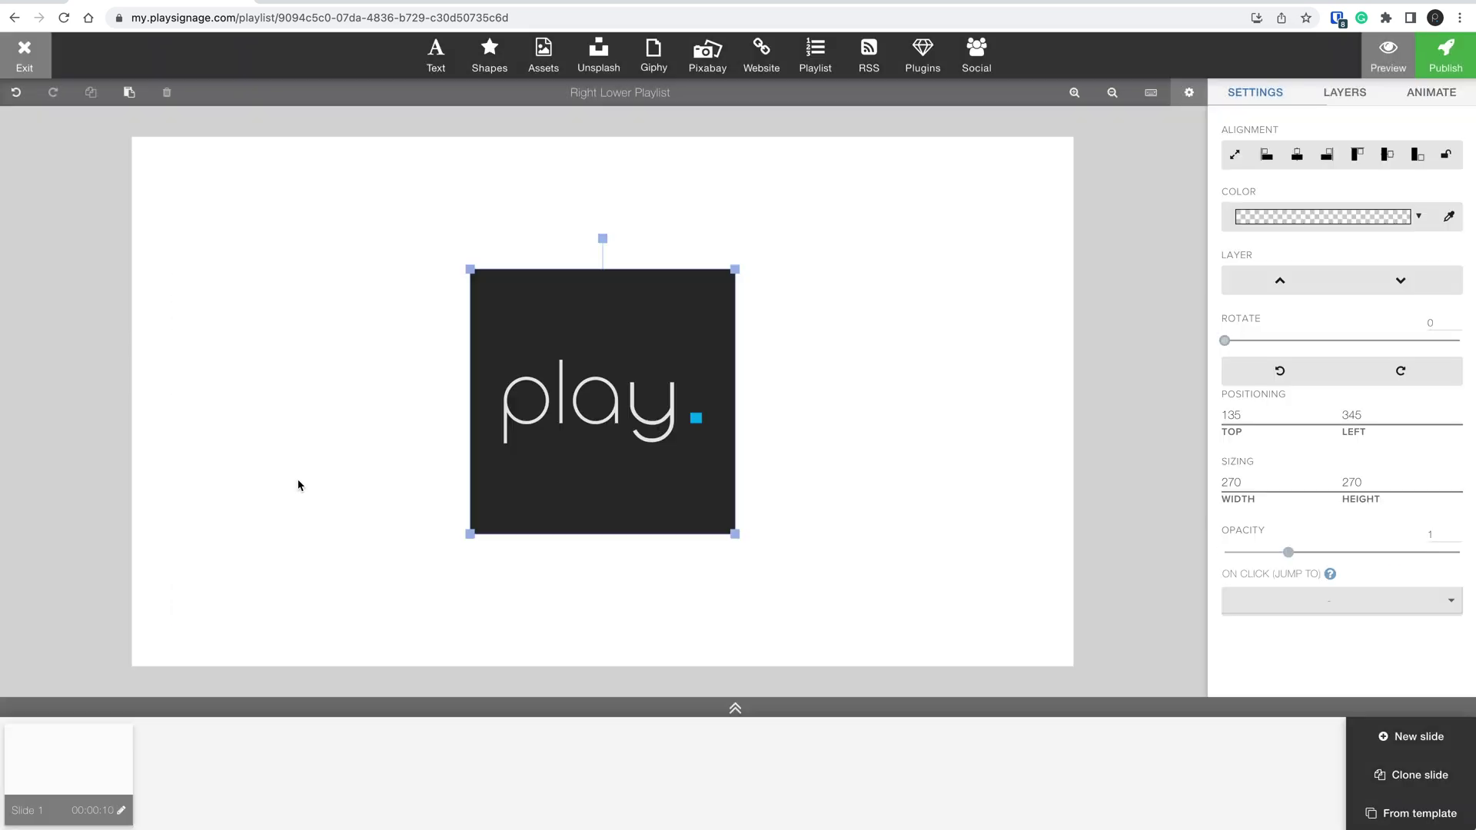
{"action": "left_click", "coordinate": [873, 423]}
{"action": "left_click", "coordinate": [1429, 159]}
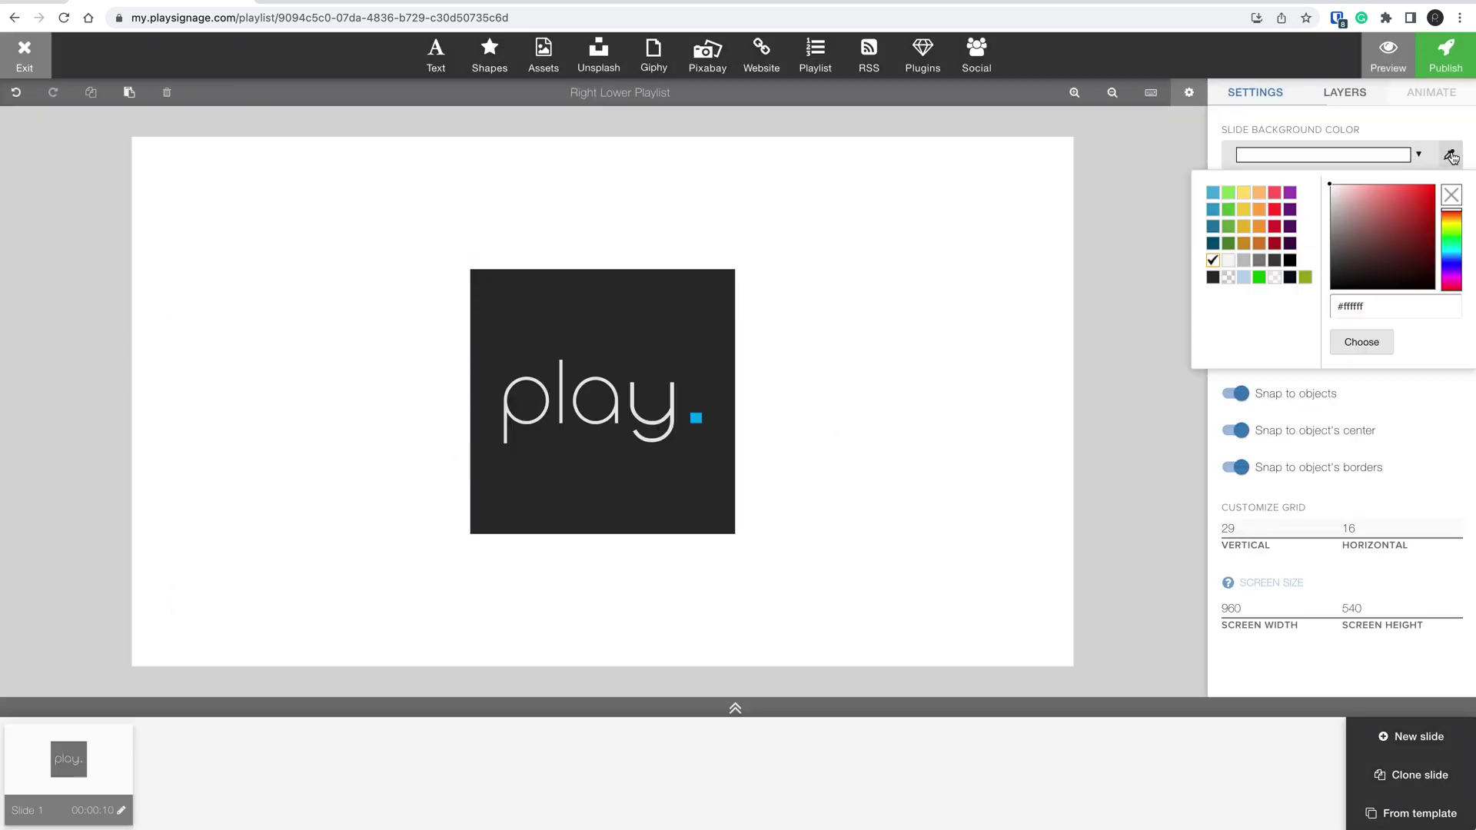
{"action": "left_click", "coordinate": [1451, 158]}
{"action": "left_click", "coordinate": [707, 288]}
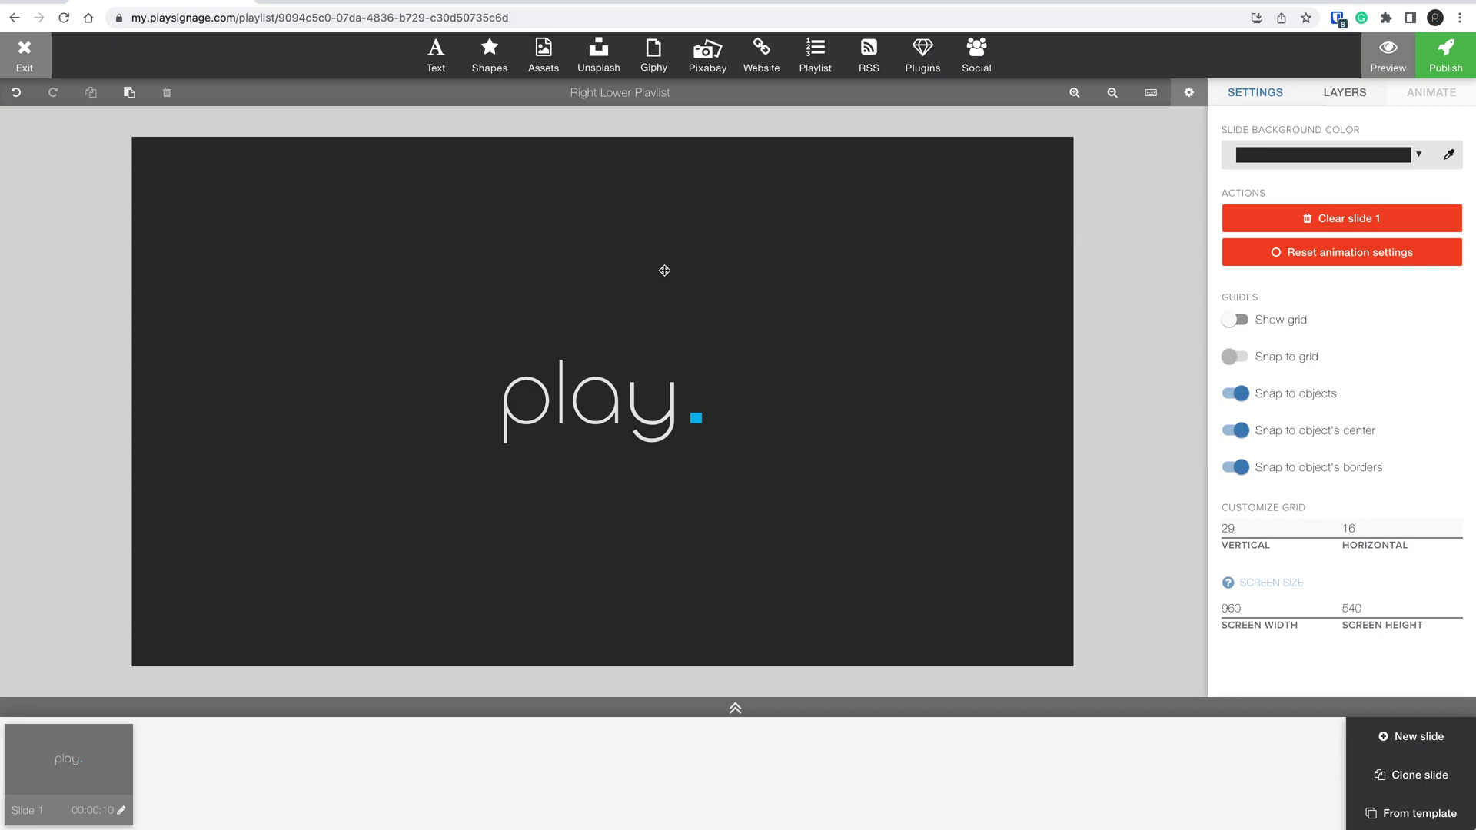
- Reopen the Master Playlist to check its three zones and publish it
{"action": "left_click", "coordinate": [25, 52]}
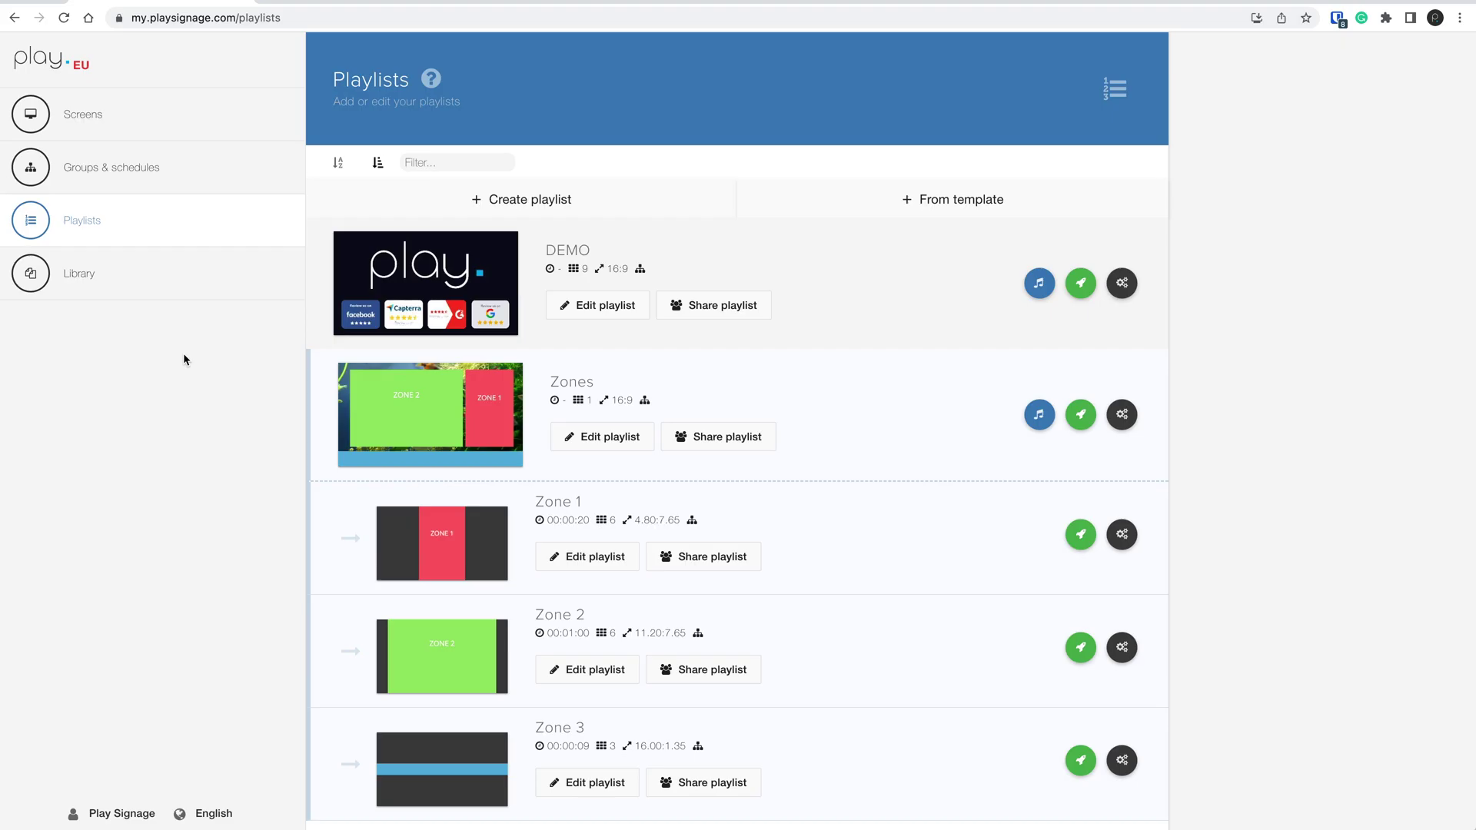
{"action": "left_click", "coordinate": [485, 310]}
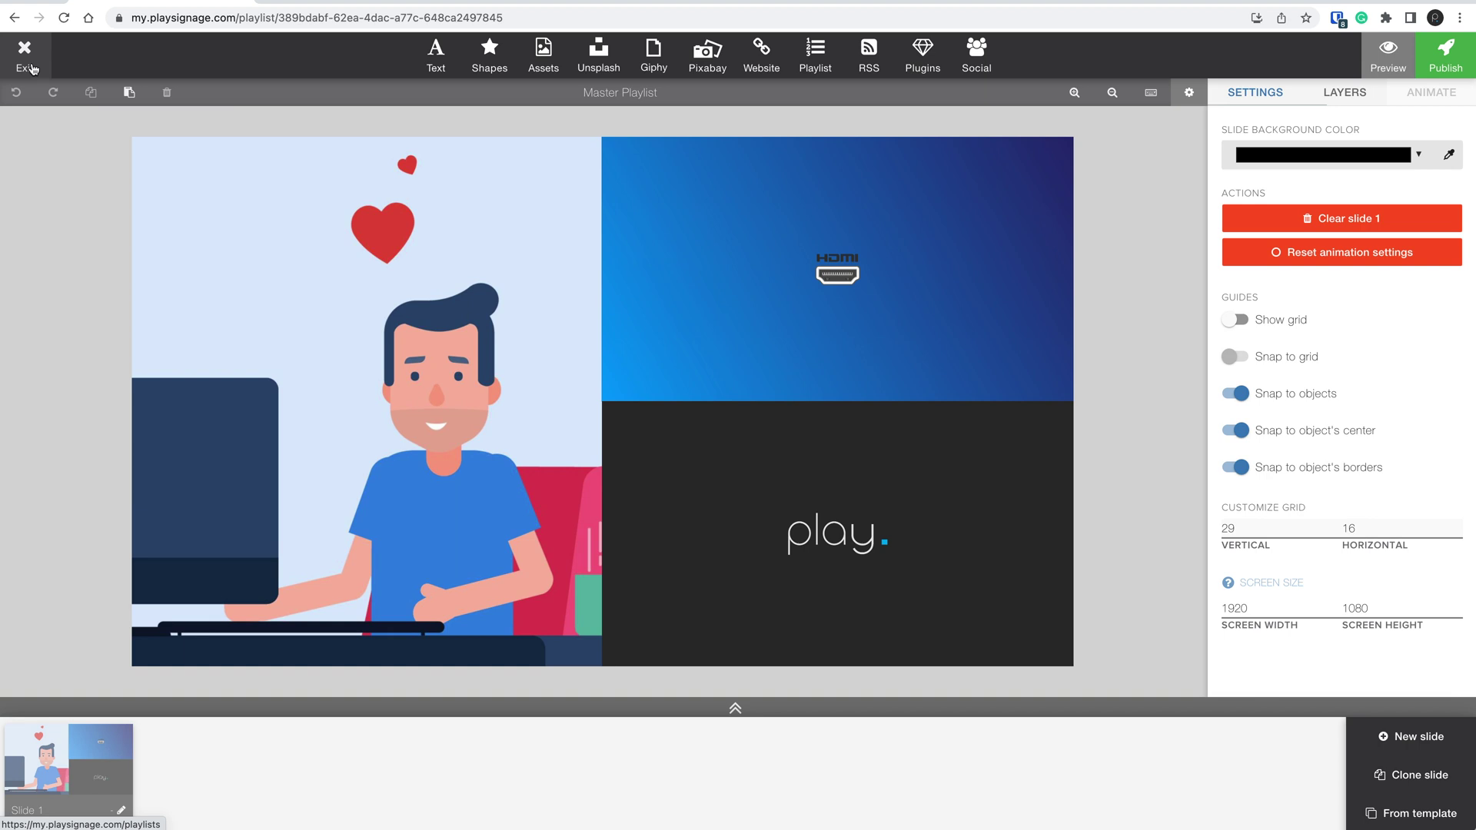
{"action": "left_click", "coordinate": [31, 69]}
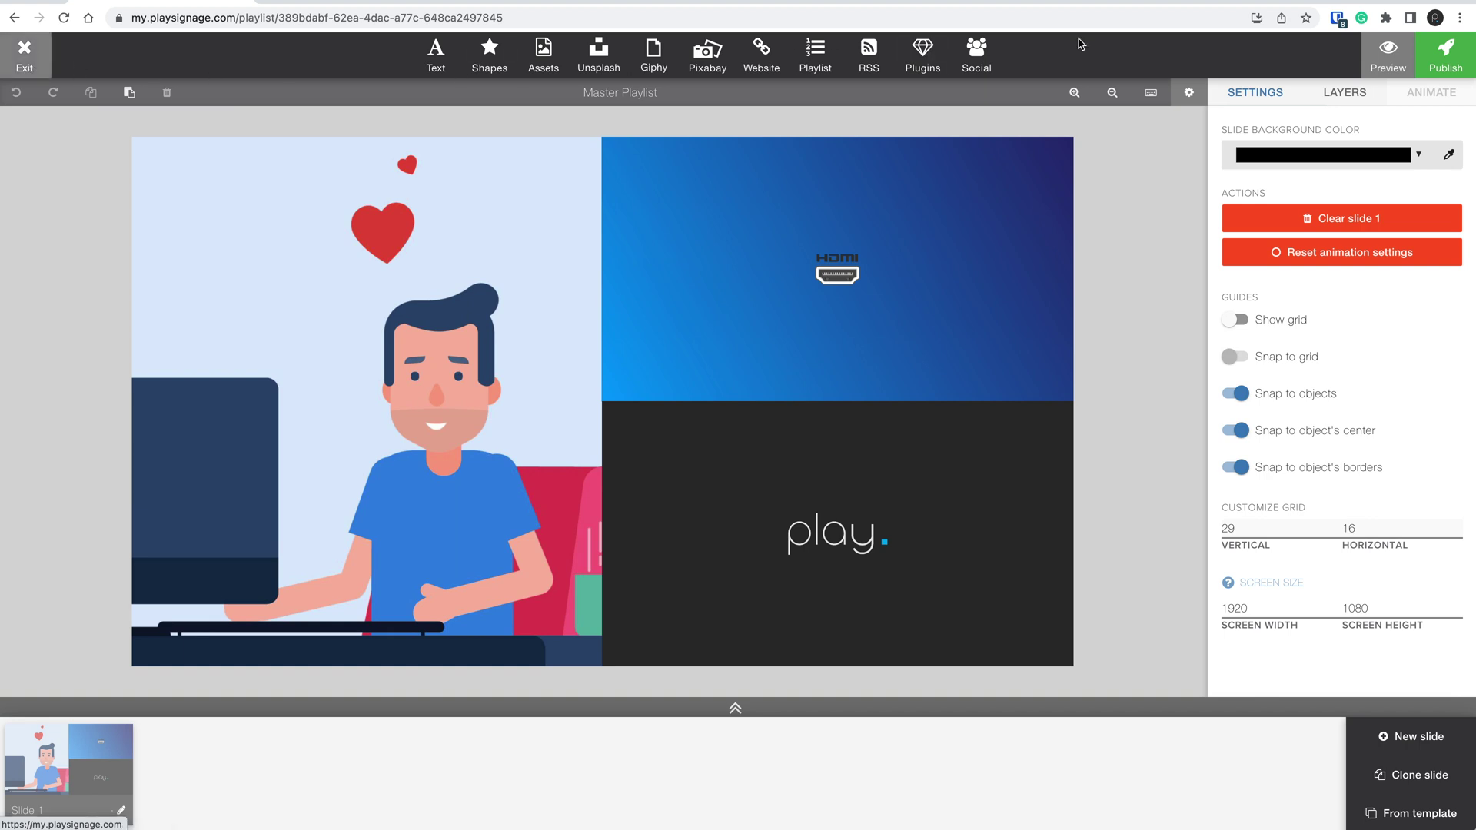
{"action": "left_click", "coordinate": [1452, 64]}
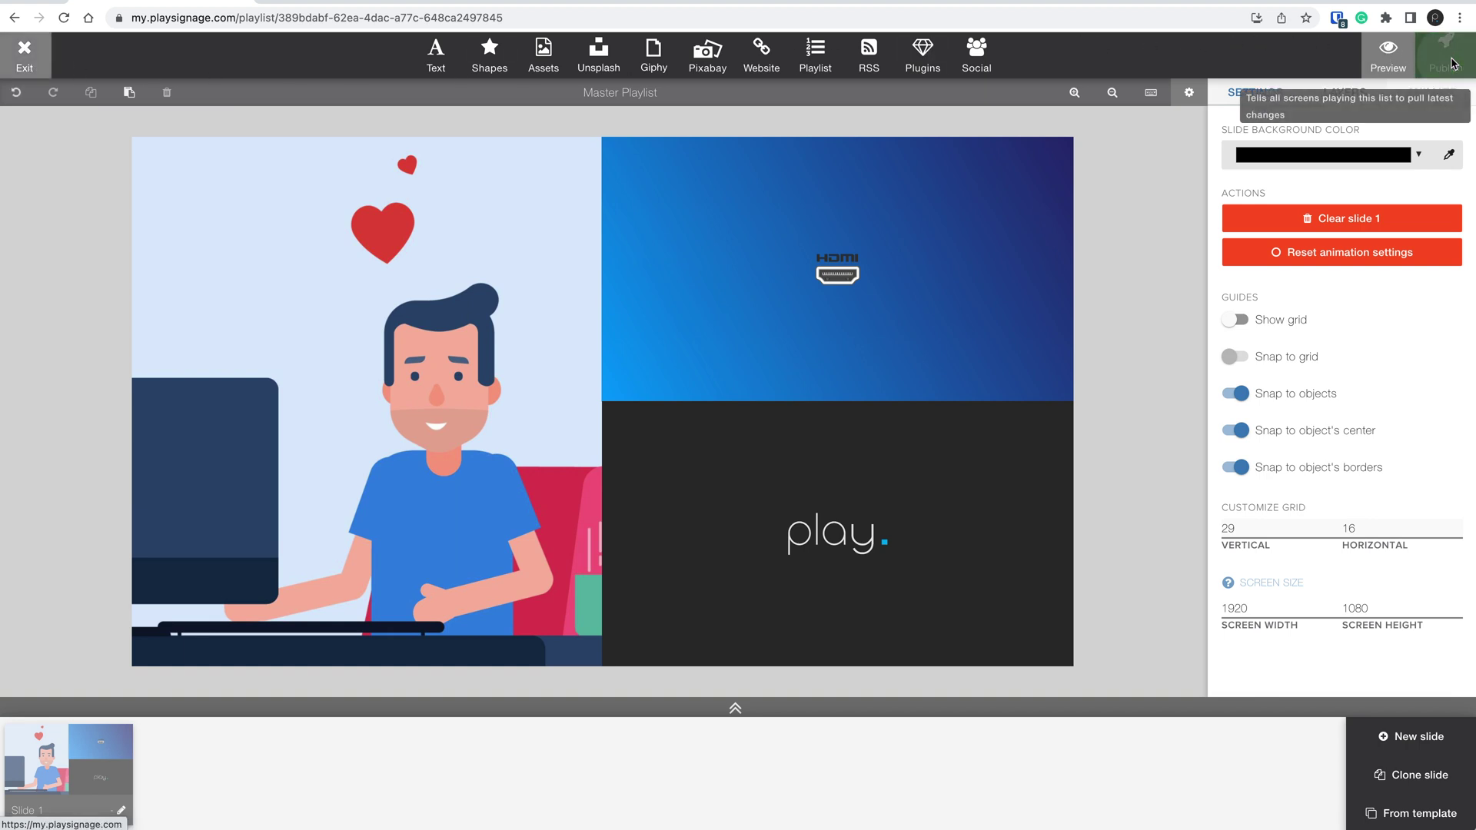